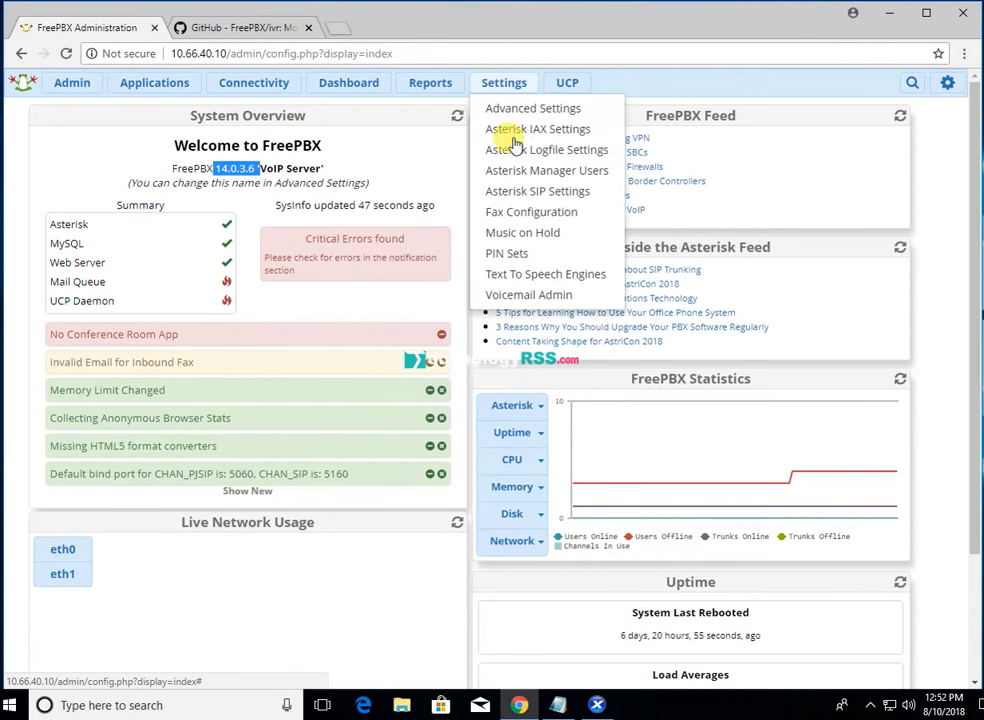
Step: Open the module upload page in Module Admin and set the source type to Download (From Web)
{"action": "mouse_move", "coordinate": [73, 87]}
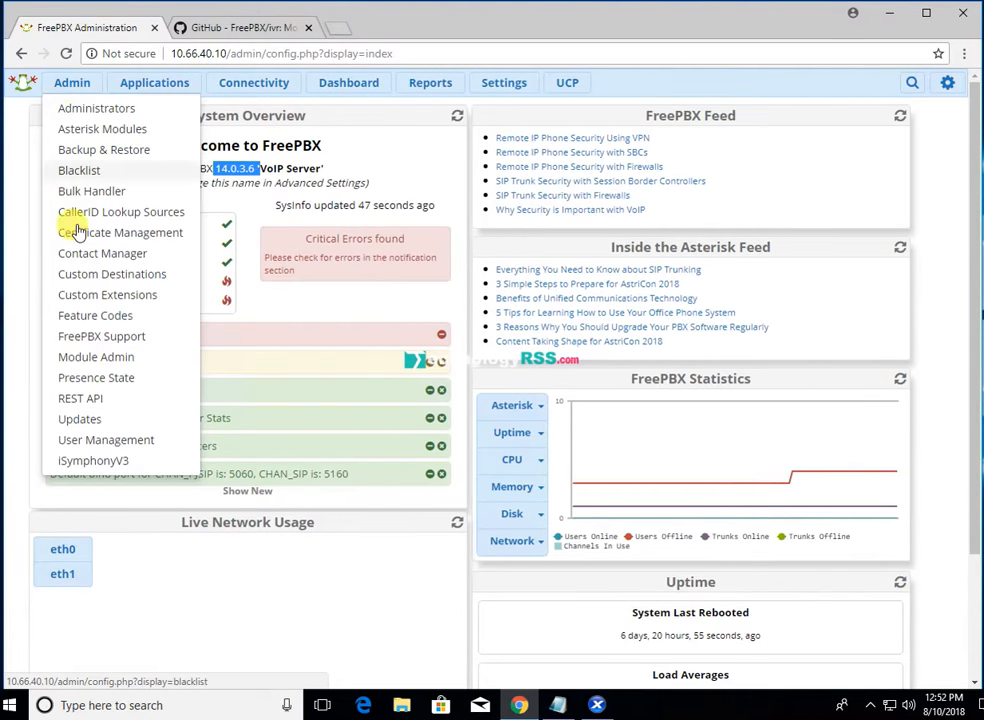
{"action": "left_click", "coordinate": [110, 357]}
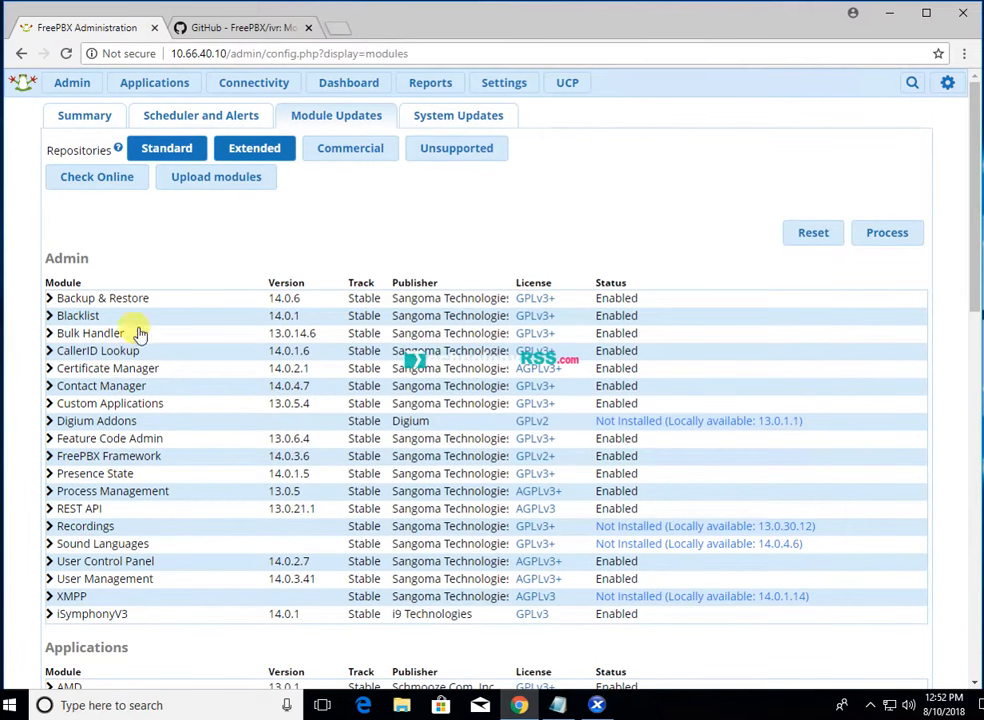
{"action": "left_click", "coordinate": [238, 180]}
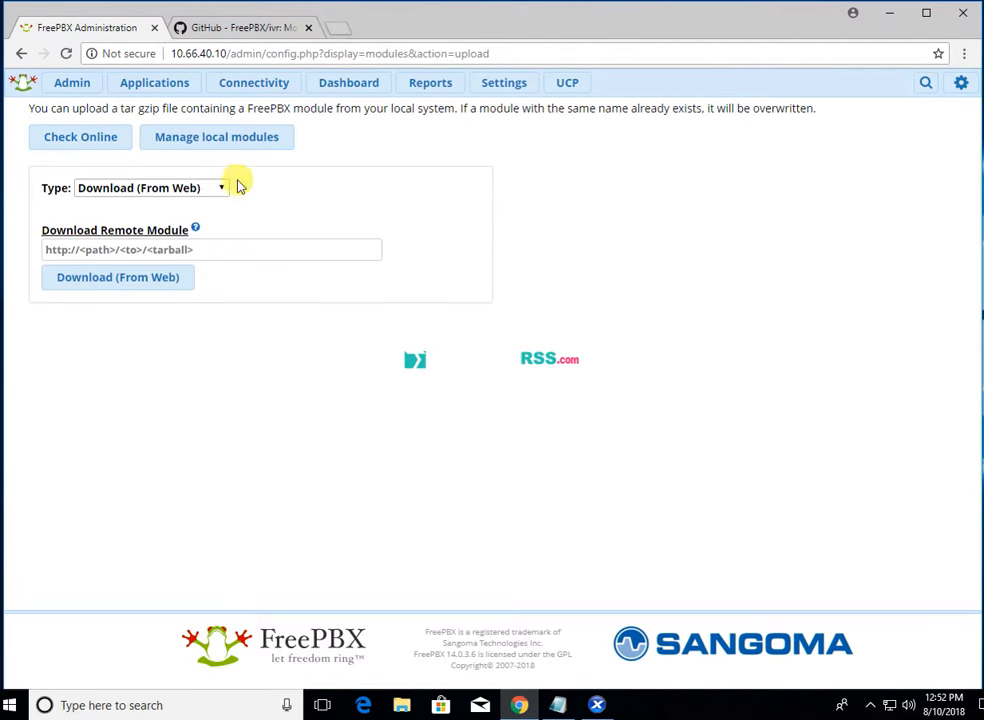
{"action": "left_click", "coordinate": [157, 189]}
{"action": "left_click", "coordinate": [160, 222]}
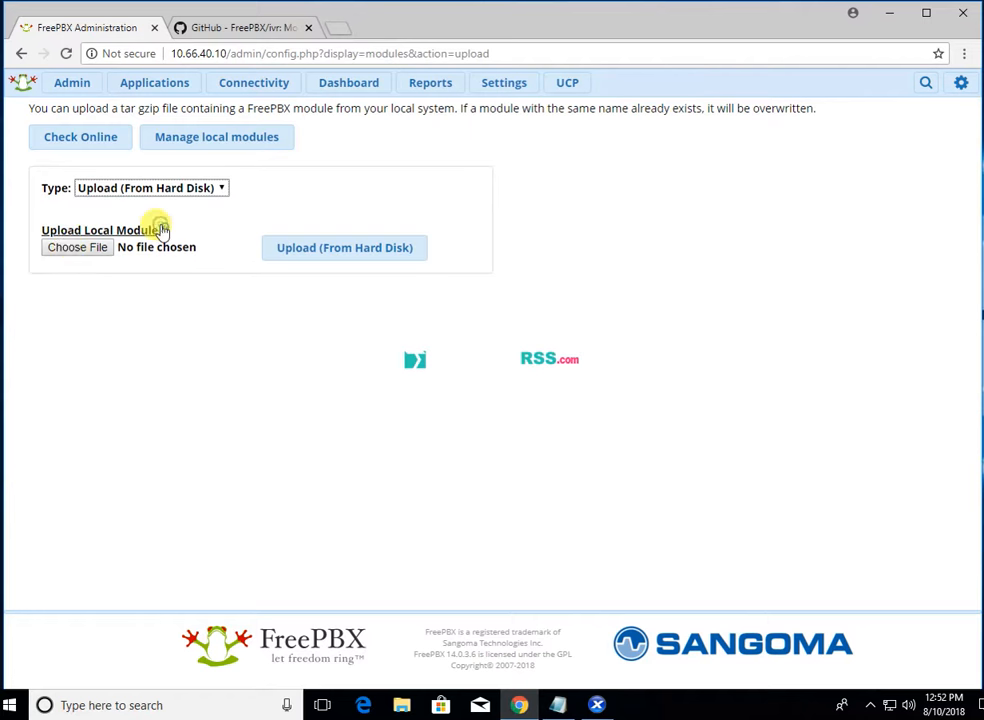
{"action": "left_click", "coordinate": [190, 189]}
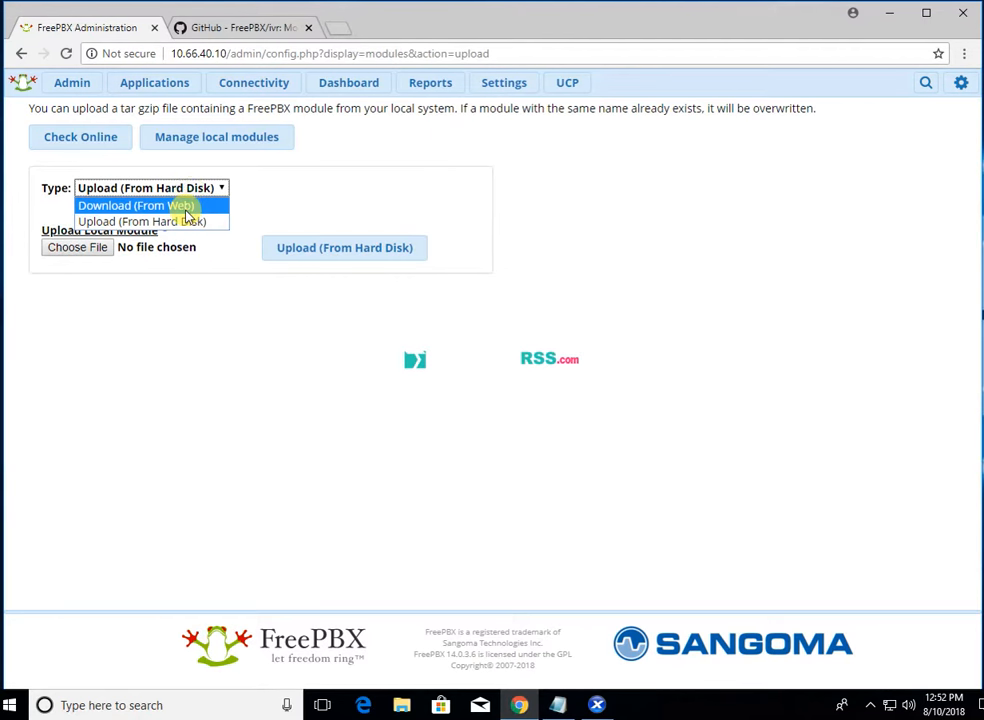
{"action": "left_click", "coordinate": [190, 206]}
Step: Copy the Download ZIP link address of the release/14.0 branch from the FreePBX/ivr GitHub repository
{"action": "left_click", "coordinate": [243, 28]}
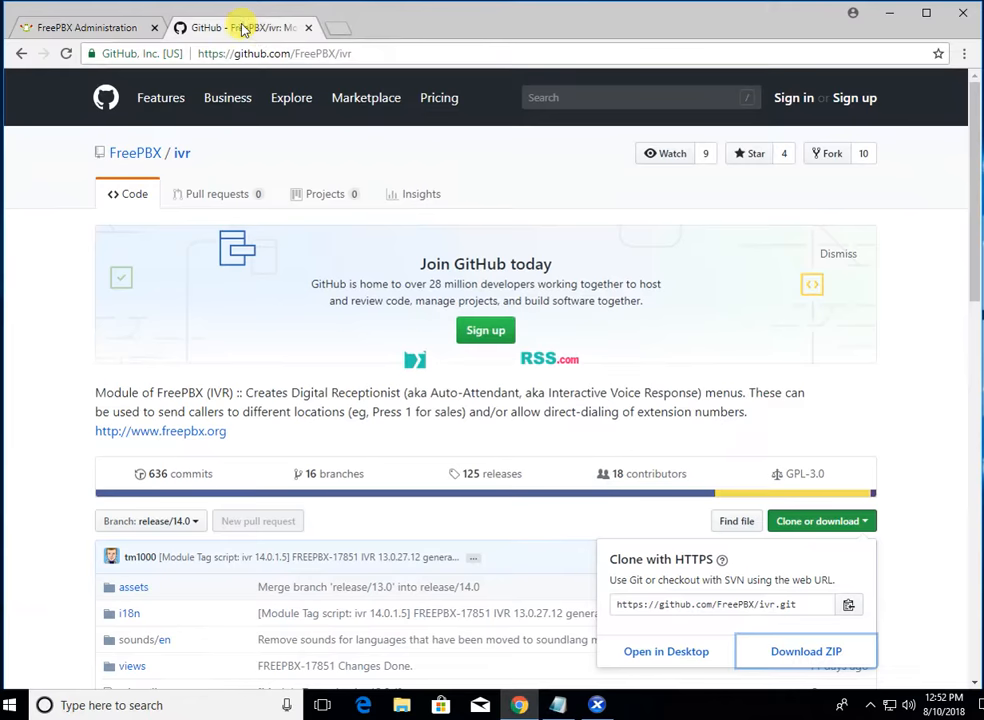
{"action": "left_click", "coordinate": [384, 50]}
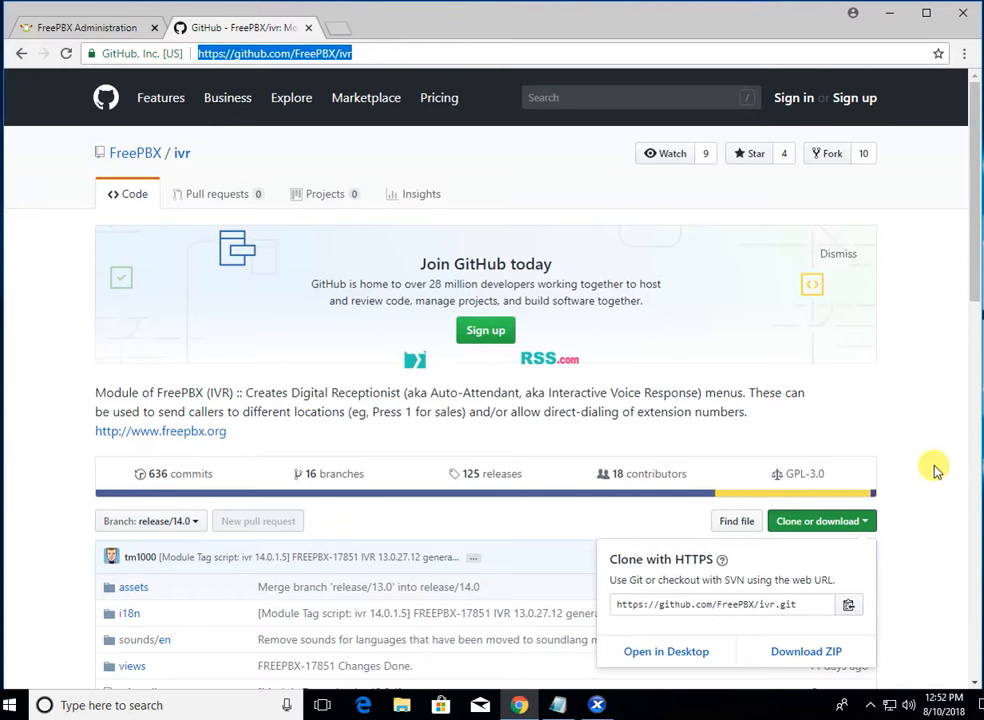
{"action": "scroll", "coordinate": [936, 470], "scroll_direction": "down", "scroll_amount": 2}
{"action": "left_click", "coordinate": [865, 285]}
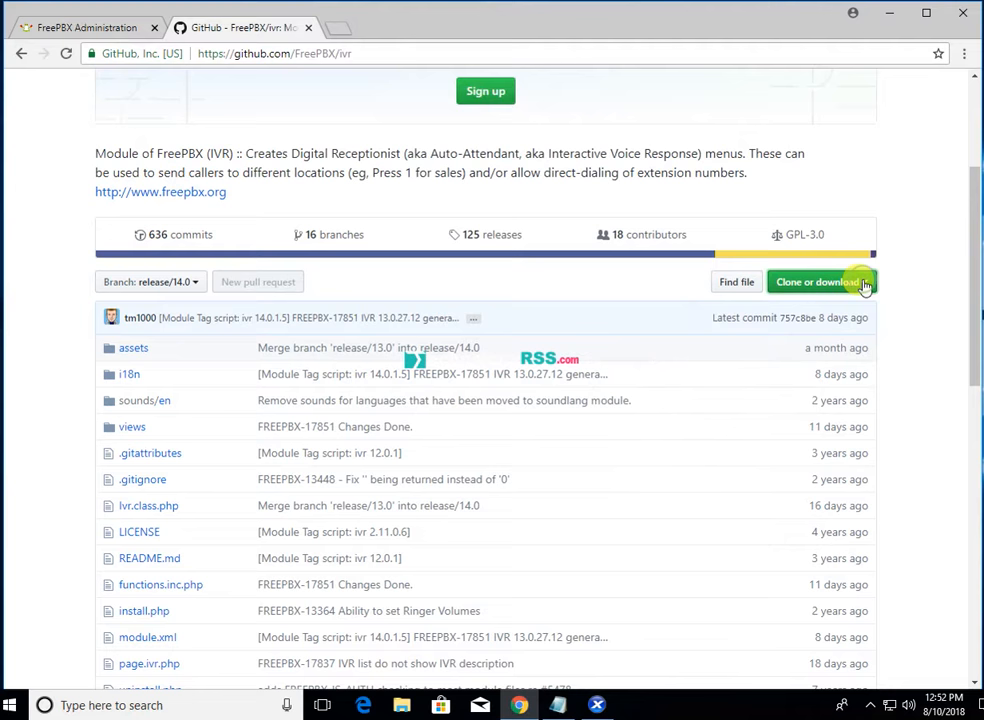
{"action": "left_click", "coordinate": [865, 285]}
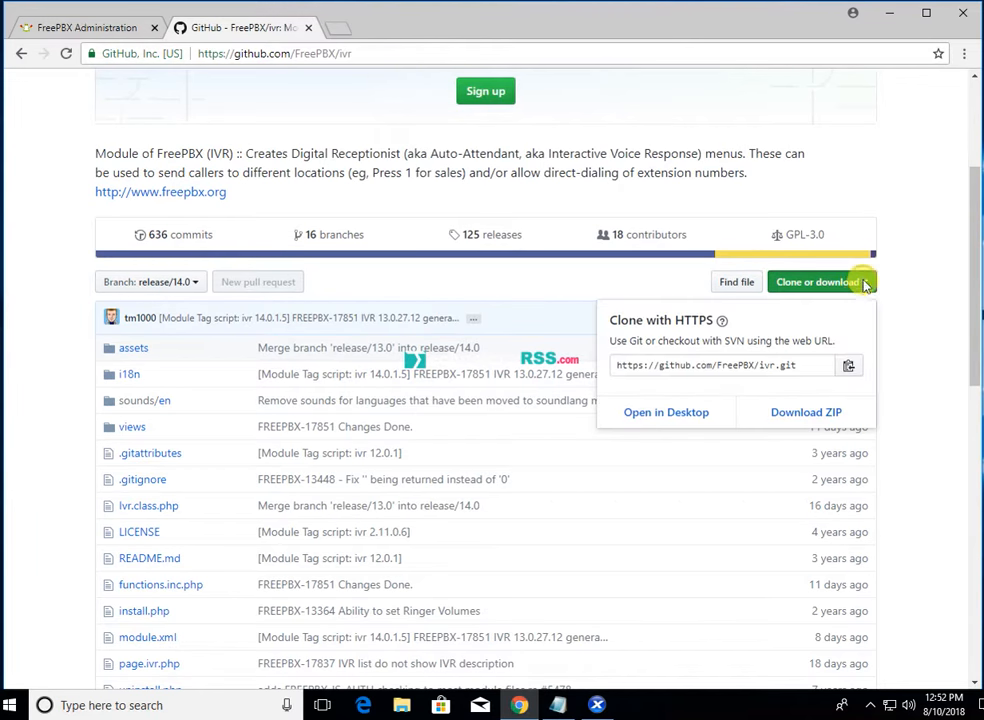
{"action": "right_click", "coordinate": [806, 418]}
{"action": "left_click", "coordinate": [828, 501]}
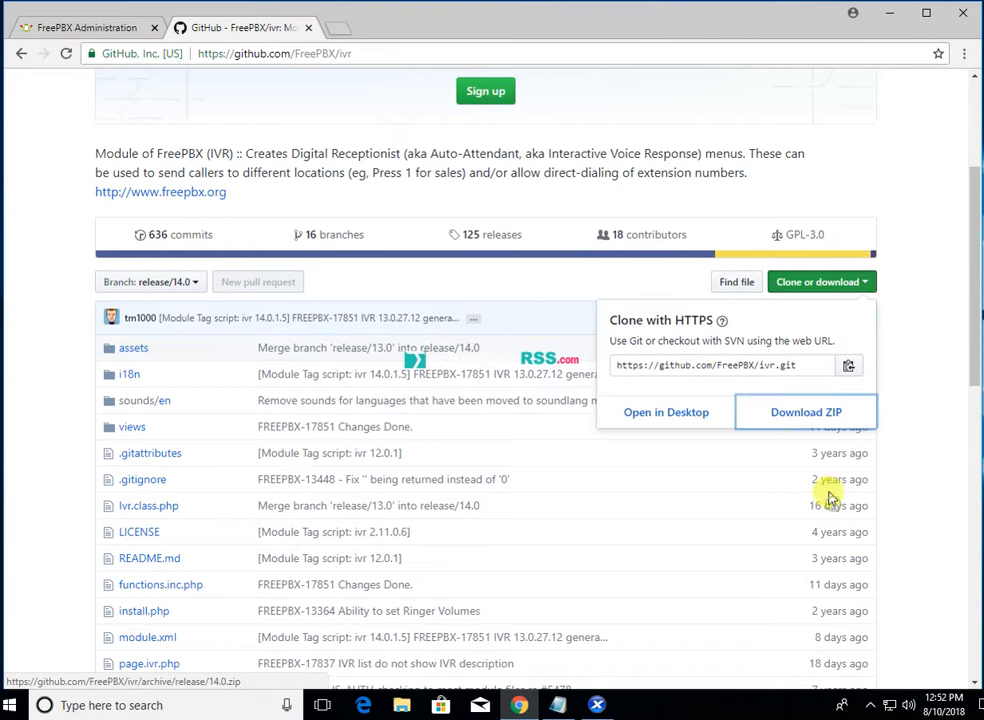
{"action": "left_click", "coordinate": [736, 365]}
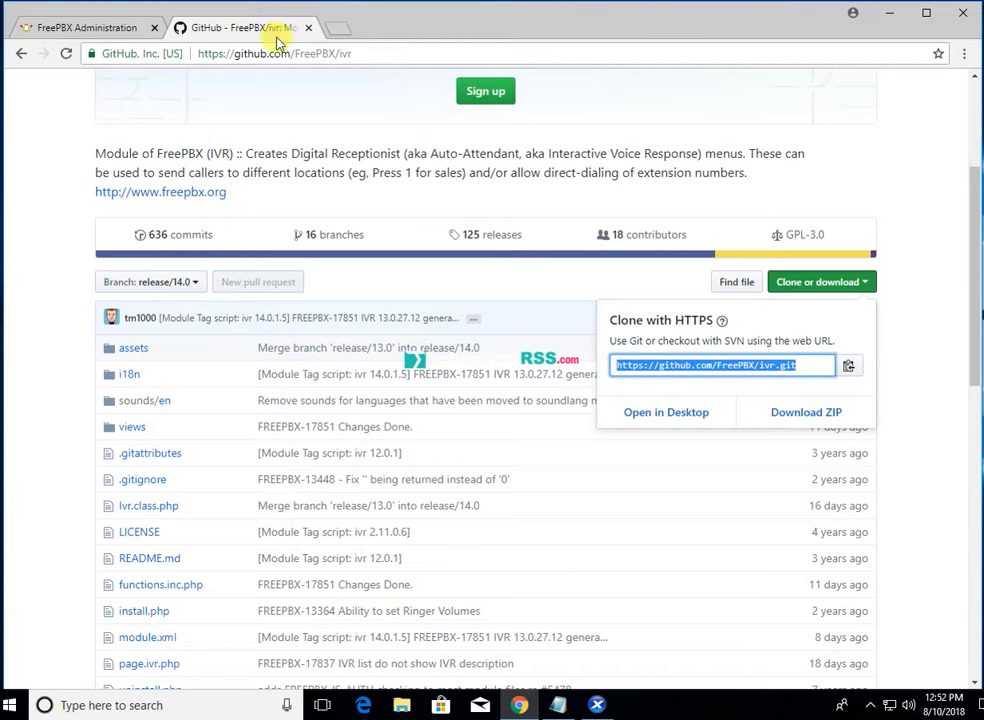
{"action": "left_click", "coordinate": [115, 27]}
{"action": "left_click", "coordinate": [310, 247]}
{"action": "key", "text": "ctrl+v"}
{"action": "left_click", "coordinate": [341, 362]}
{"action": "left_click", "coordinate": [318, 248]}
{"action": "left_click", "coordinate": [101, 281]}
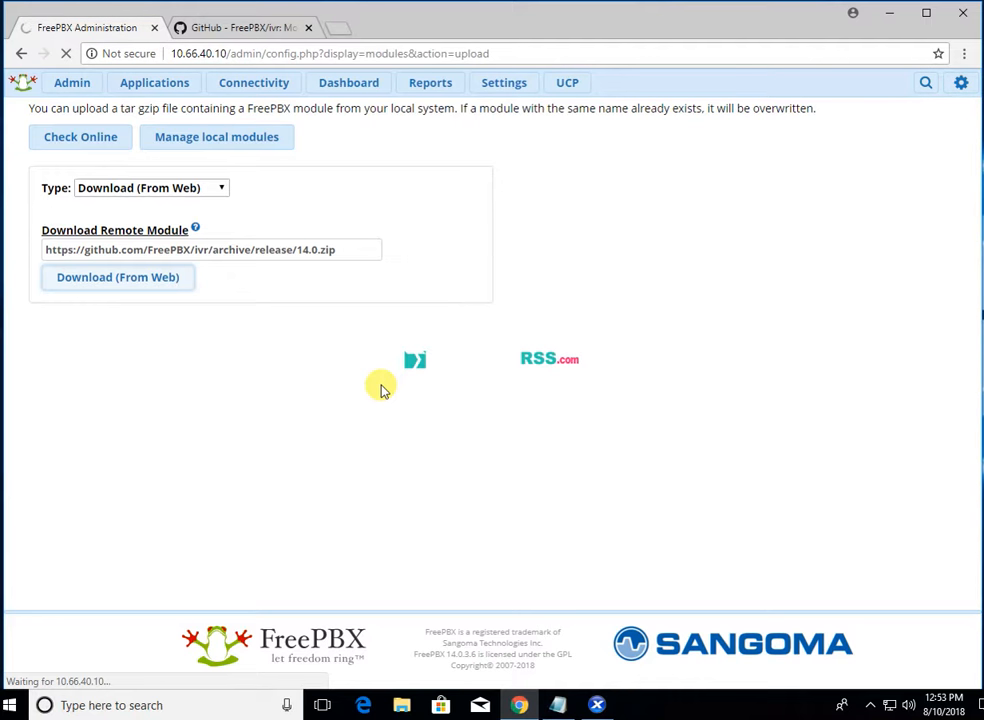
{"action": "left_click", "coordinate": [158, 80]}
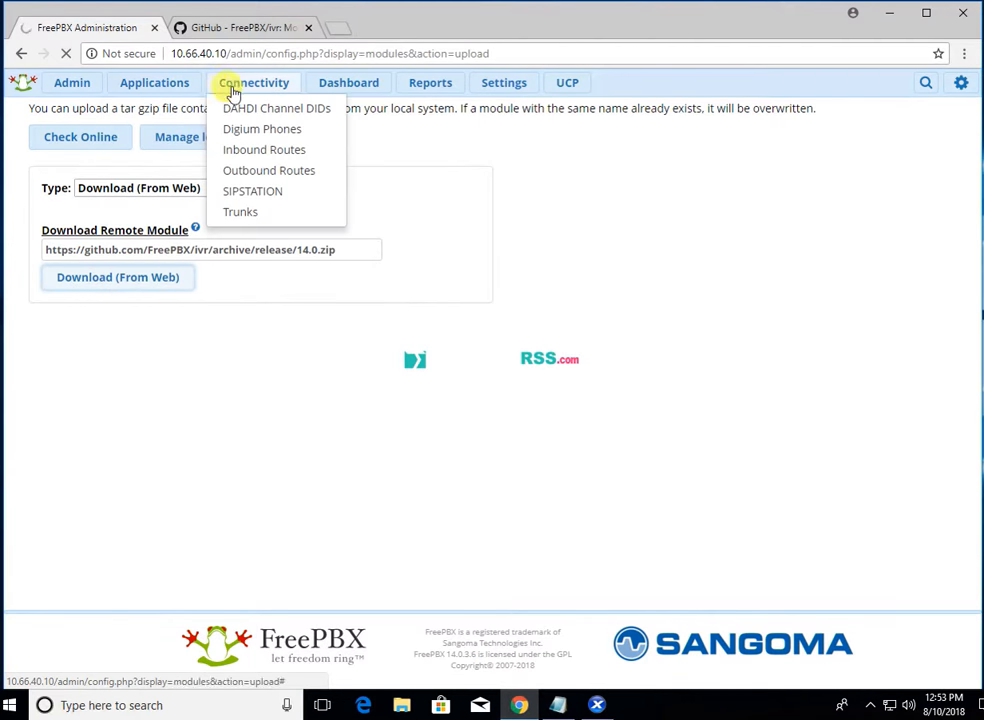
{"action": "left_click", "coordinate": [471, 262]}
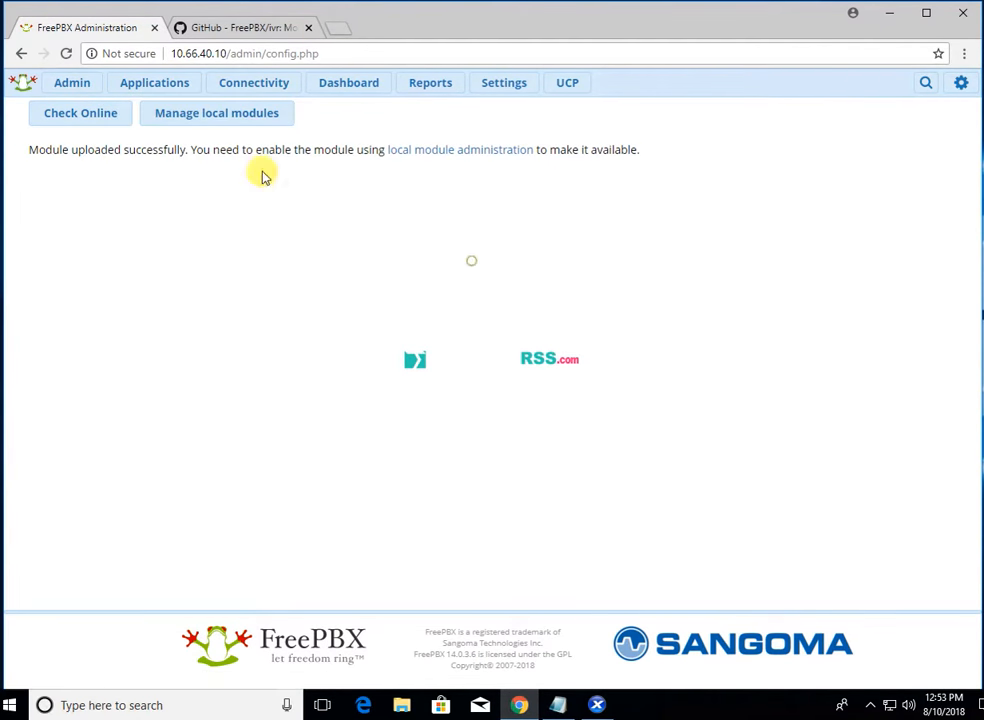
Step: Go to local module administration and expand the IVR module to examine its requirements, track and action options
{"action": "left_click_drag", "start_coordinate": [28, 148], "coordinate": [348, 150]}
{"action": "left_click", "coordinate": [216, 150]}
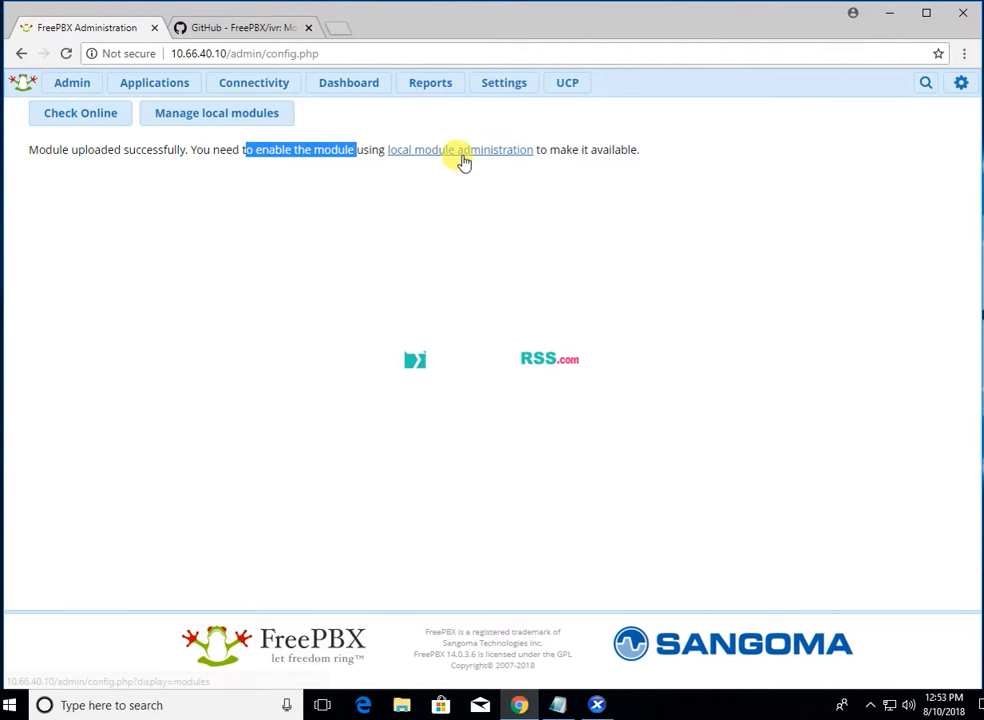
{"action": "left_click_drag", "start_coordinate": [553, 150], "coordinate": [617, 158]}
{"action": "left_click", "coordinate": [440, 152]}
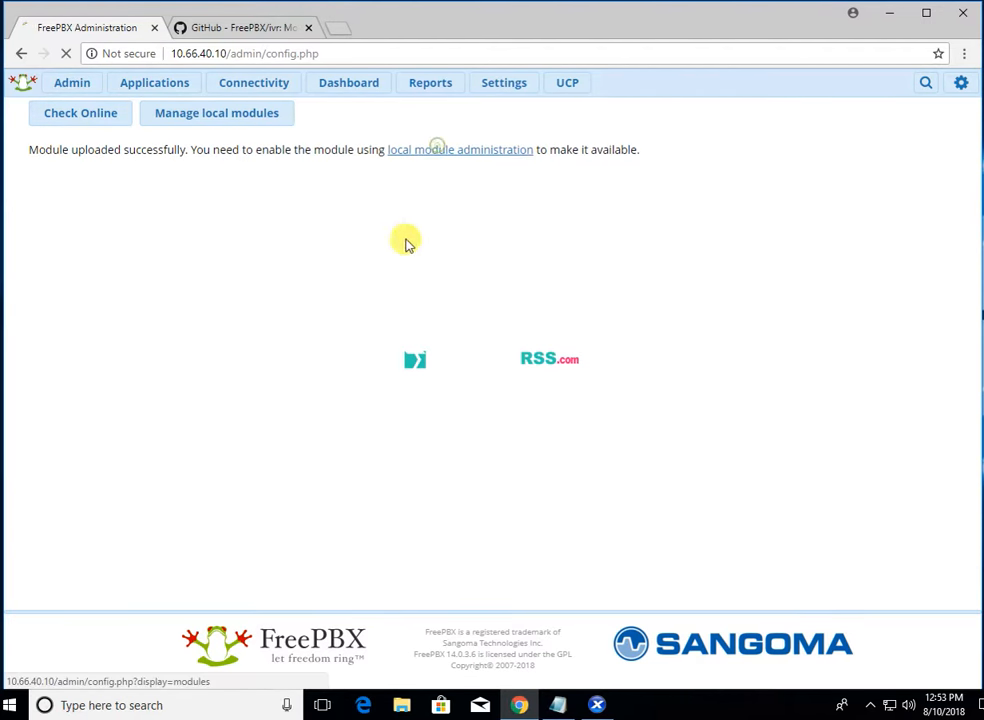
{"action": "scroll", "coordinate": [190, 342], "scroll_direction": "down", "scroll_amount": 4}
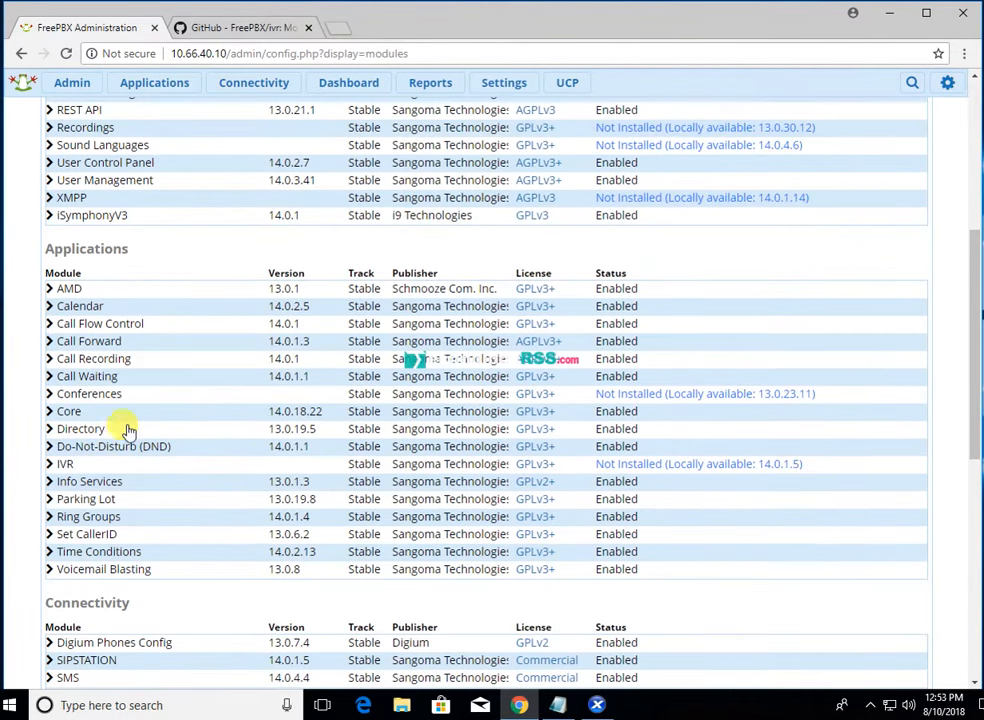
{"action": "left_click", "coordinate": [56, 462]}
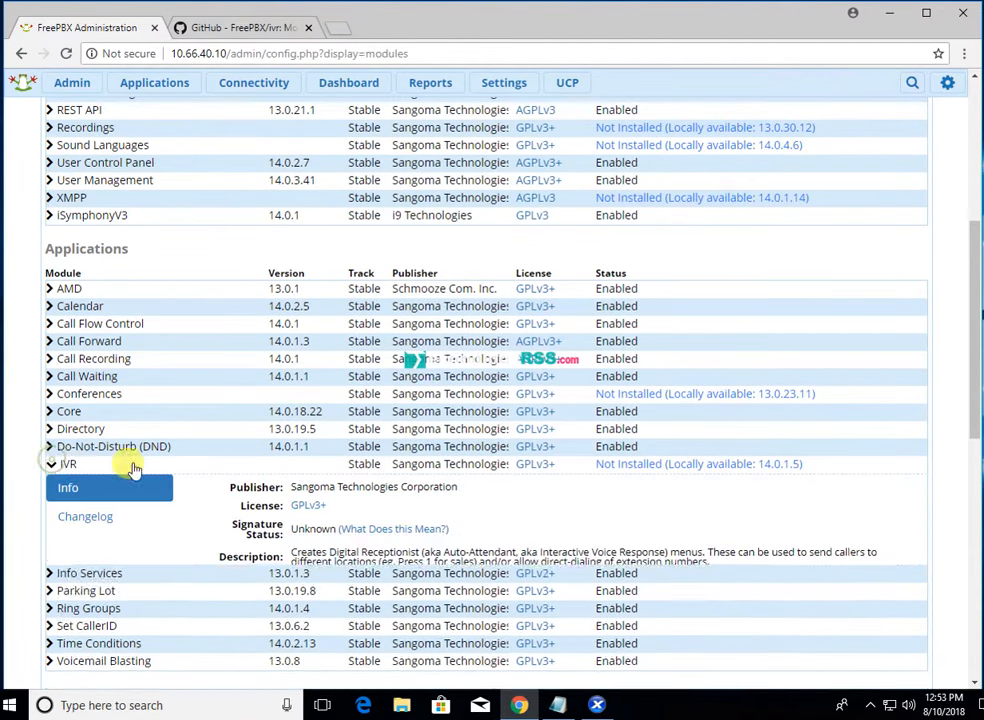
{"action": "scroll", "coordinate": [228, 450], "scroll_direction": "down", "scroll_amount": 2}
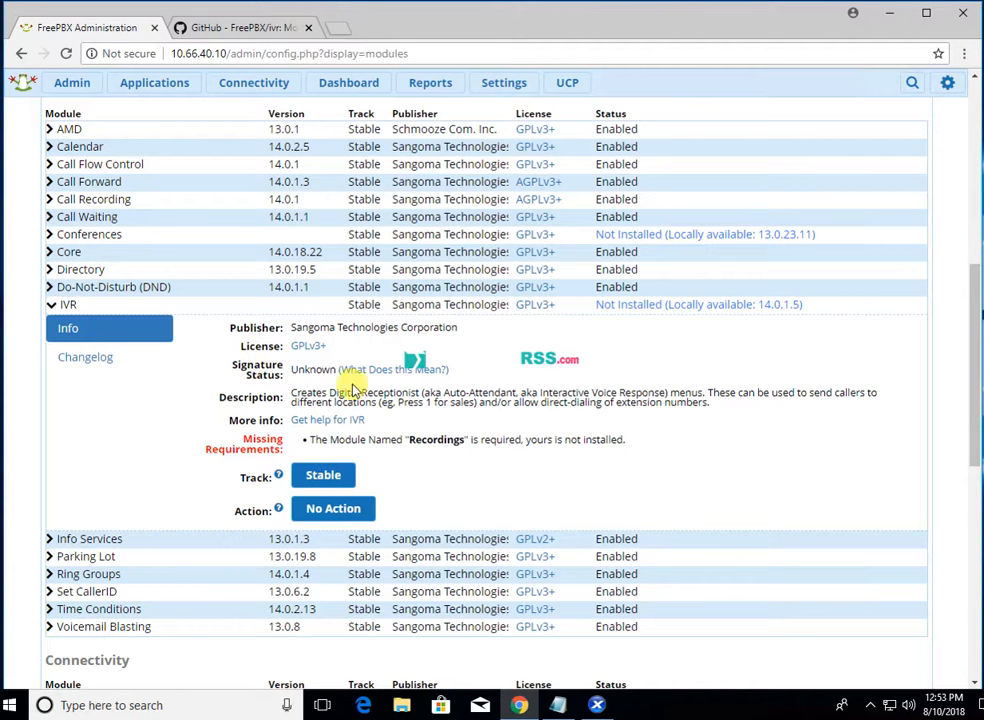
{"action": "left_click", "coordinate": [322, 476]}
Step: Reload Module Admin and examine the IVR module's details and installation status again
{"action": "scroll", "coordinate": [97, 450], "scroll_direction": "up", "scroll_amount": 2}
{"action": "scroll", "coordinate": [97, 452], "scroll_direction": "up", "scroll_amount": 2}
{"action": "scroll", "coordinate": [97, 450], "scroll_direction": "up", "scroll_amount": 3}
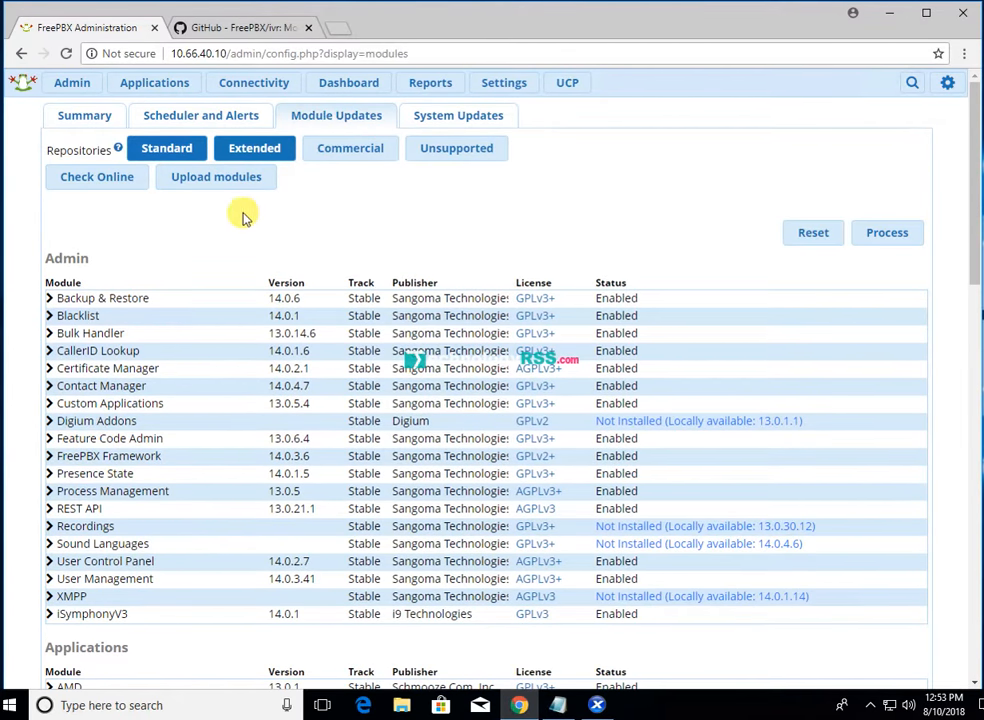
{"action": "left_click", "coordinate": [60, 83]}
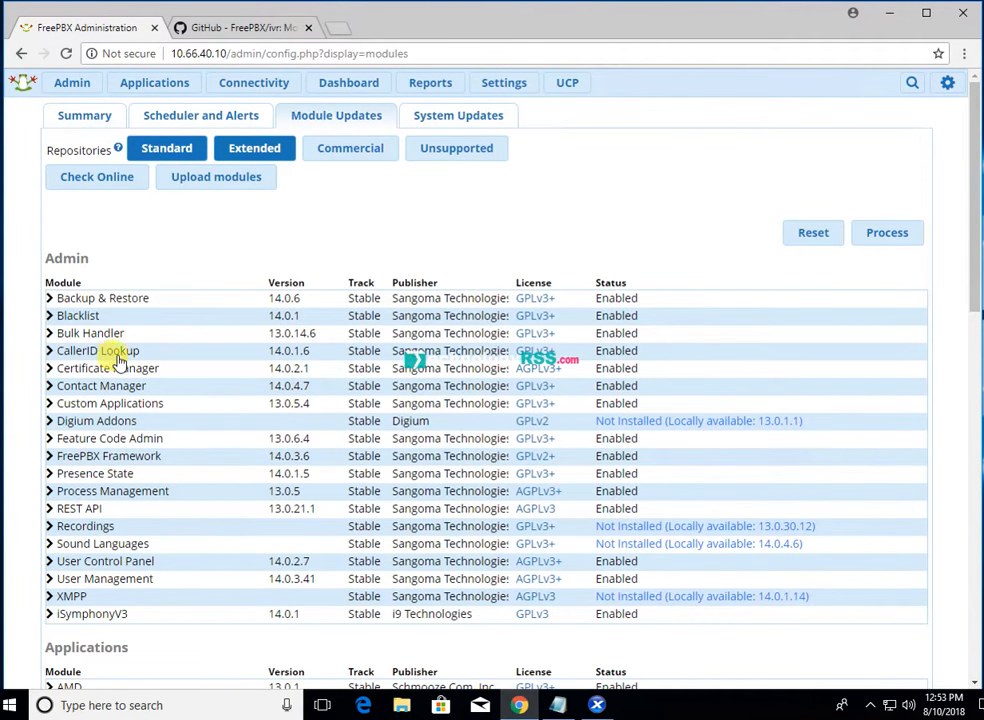
{"action": "scroll", "coordinate": [297, 367], "scroll_direction": "down", "scroll_amount": 5}
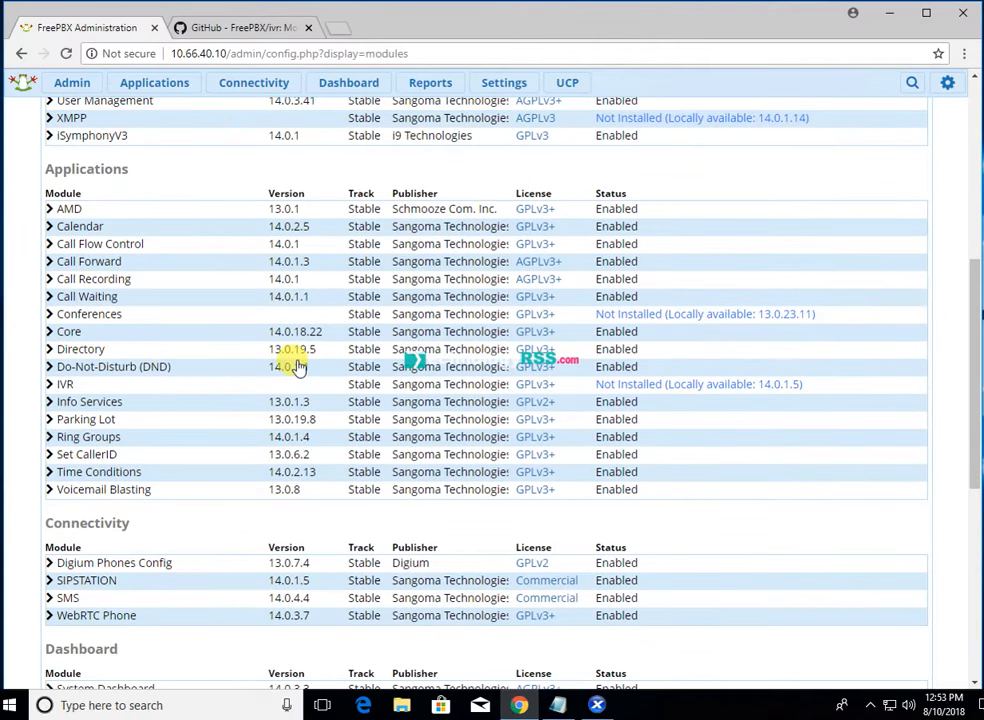
{"action": "left_click", "coordinate": [55, 384]}
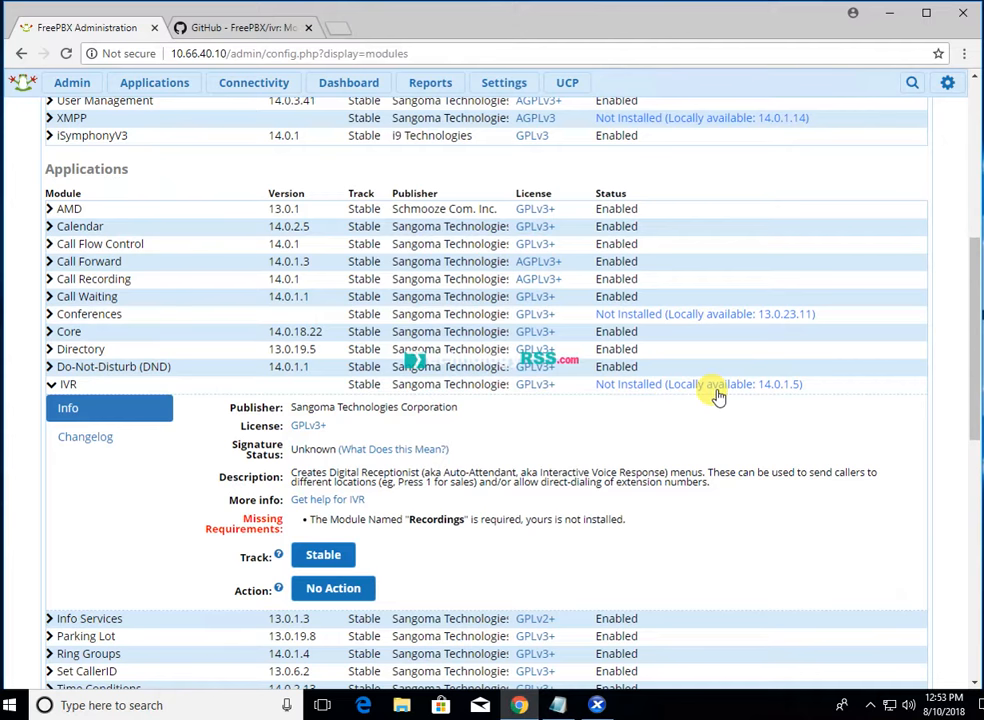
{"action": "left_click", "coordinate": [714, 391]}
{"action": "left_click", "coordinate": [637, 384]}
Step: Check the online repositories for available modules and updates
{"action": "scroll", "coordinate": [674, 355], "scroll_direction": "up", "scroll_amount": 5}
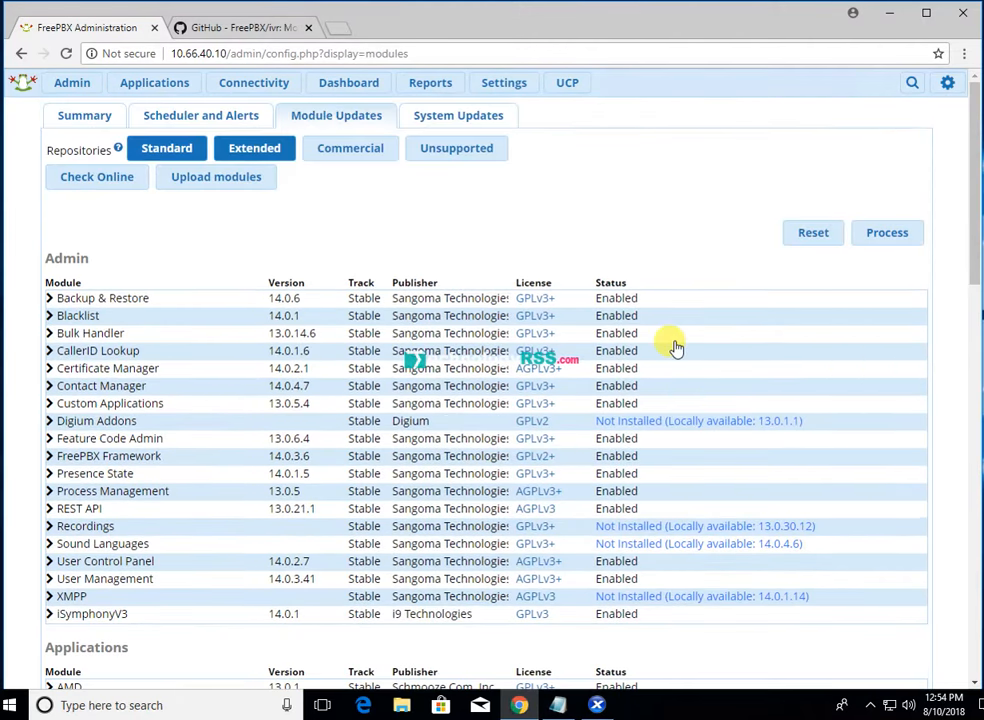
{"action": "left_click", "coordinate": [108, 180]}
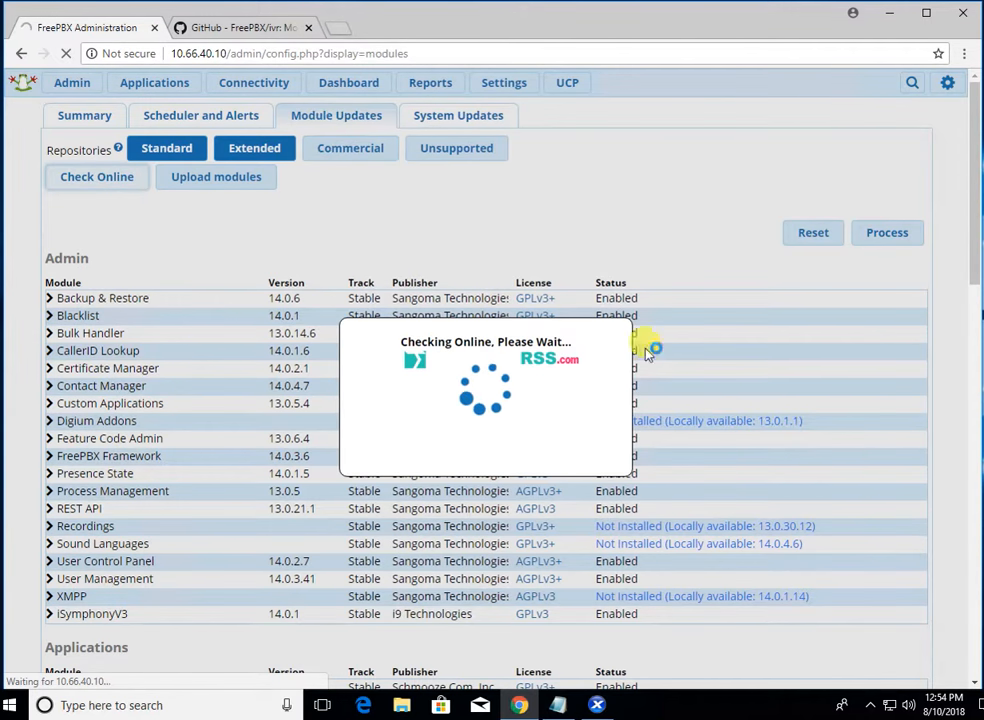
{"action": "scroll", "coordinate": [848, 388], "scroll_direction": "down", "scroll_amount": 4}
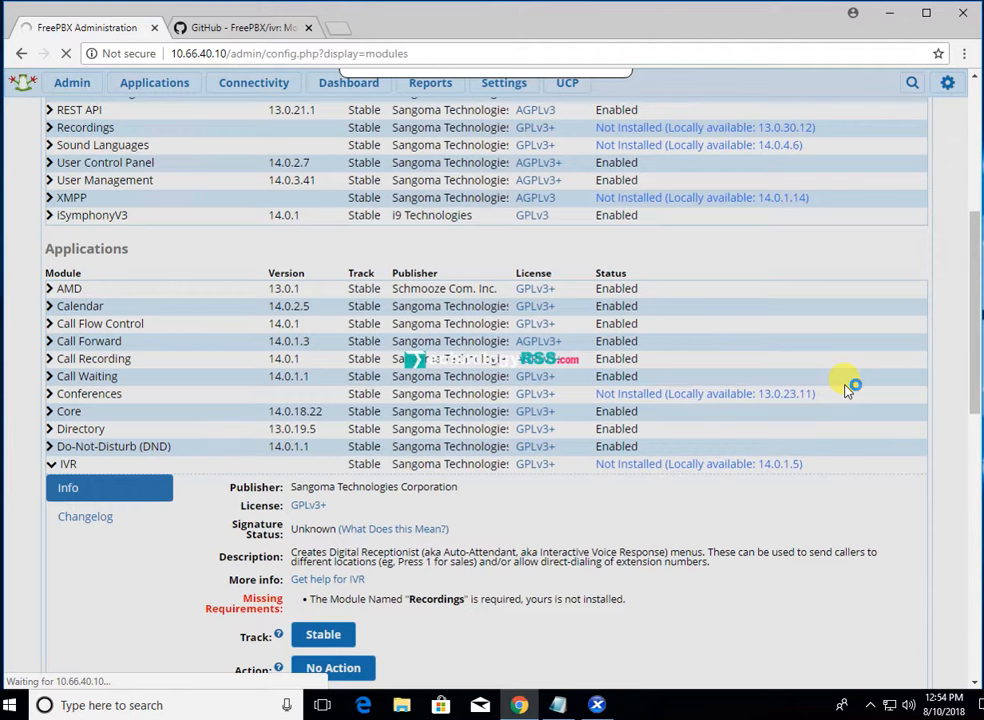
{"action": "scroll", "coordinate": [848, 388], "scroll_direction": "up", "scroll_amount": 4}
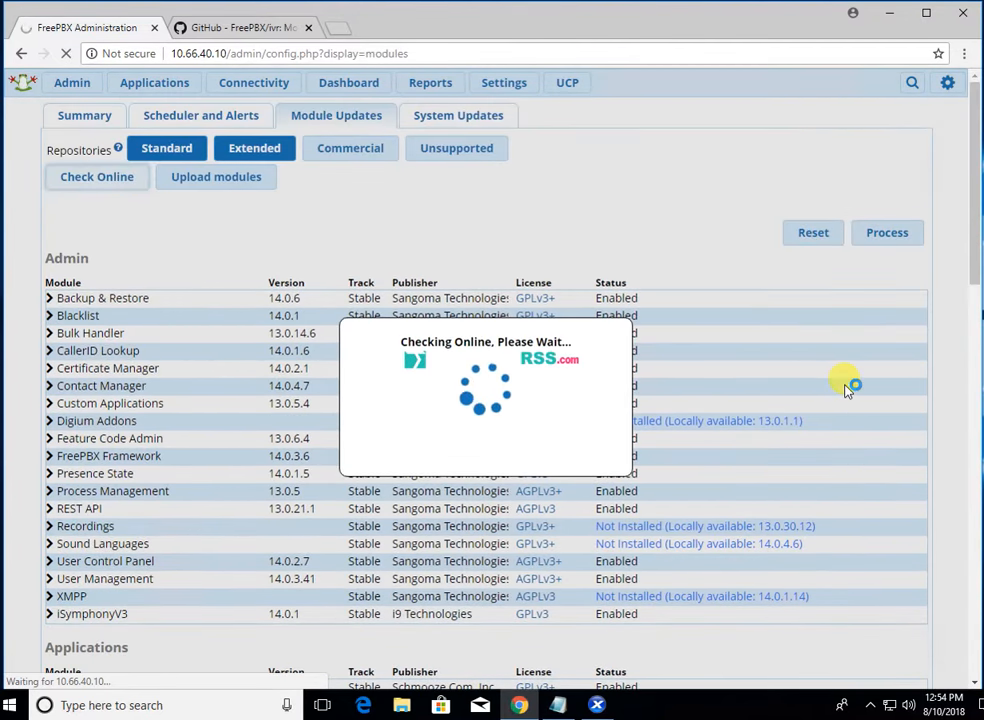
{"action": "scroll", "coordinate": [848, 388], "scroll_direction": "down", "scroll_amount": 3}
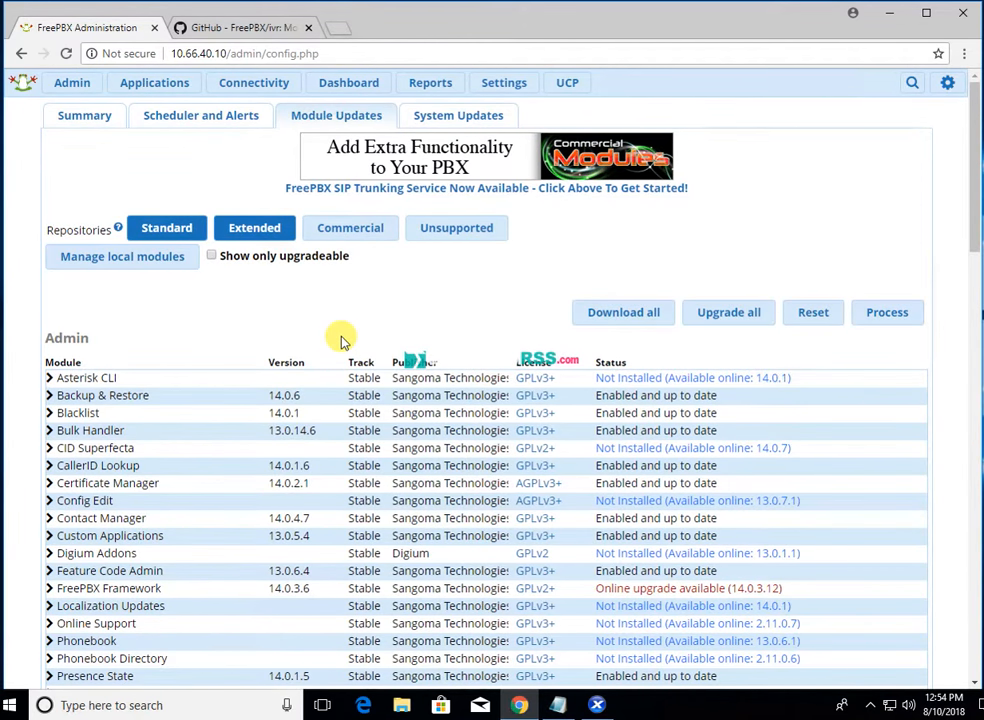
Step: Expand the IVR module in the online module list and try to process it without choosing an action
{"action": "scroll", "coordinate": [340, 342], "scroll_direction": "down", "scroll_amount": 3}
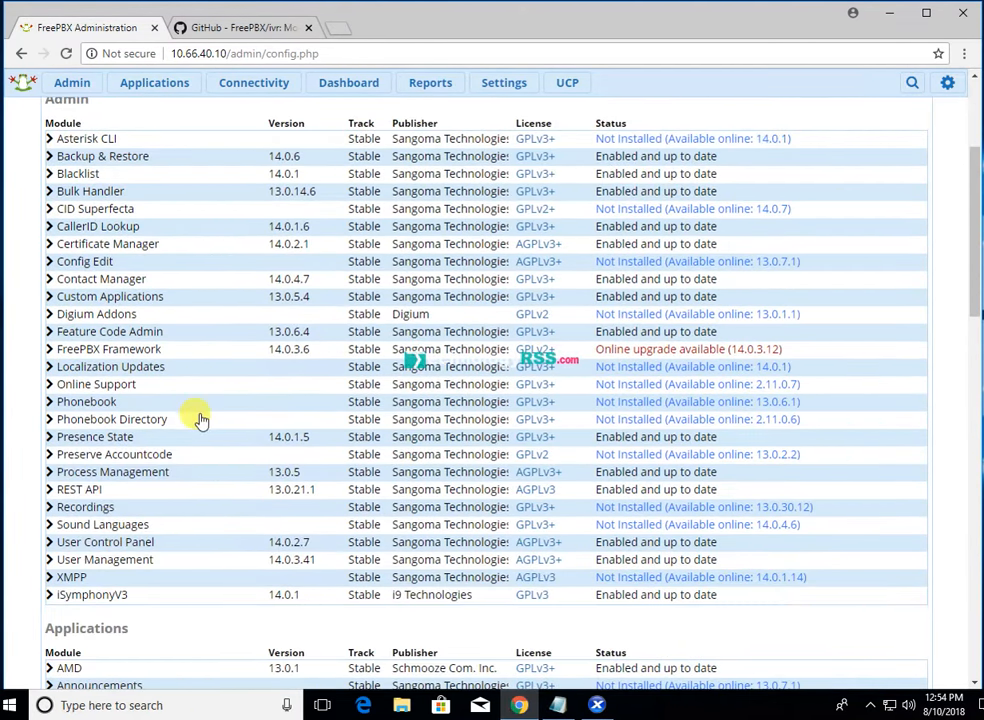
{"action": "scroll", "coordinate": [200, 420], "scroll_direction": "down", "scroll_amount": 6}
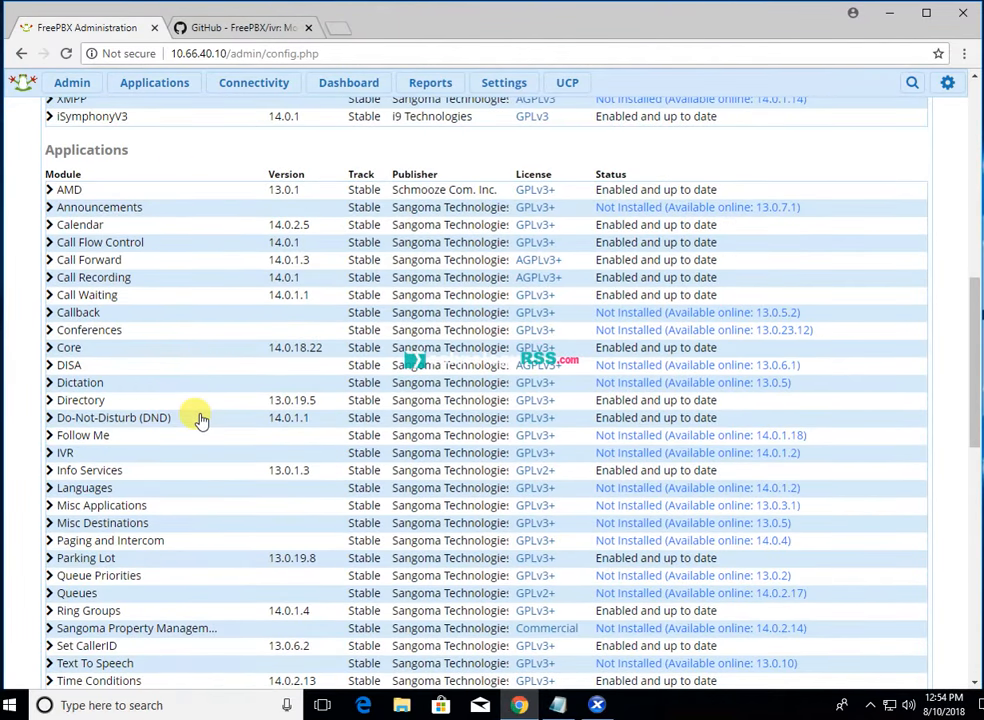
{"action": "scroll", "coordinate": [200, 420], "scroll_direction": "down", "scroll_amount": 3}
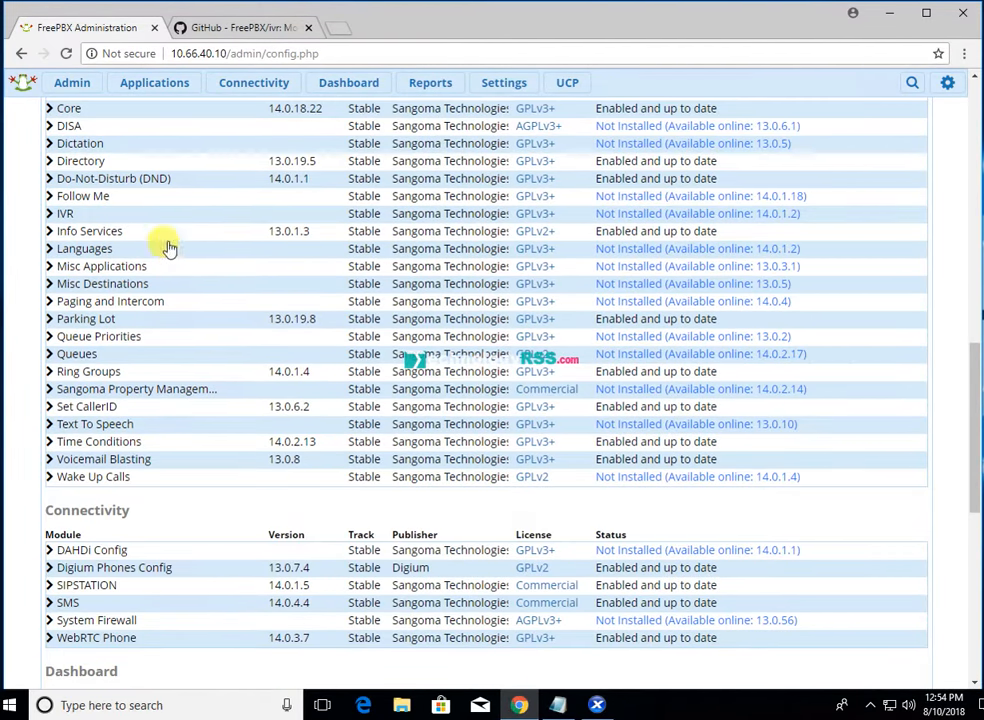
{"action": "left_click", "coordinate": [745, 218]}
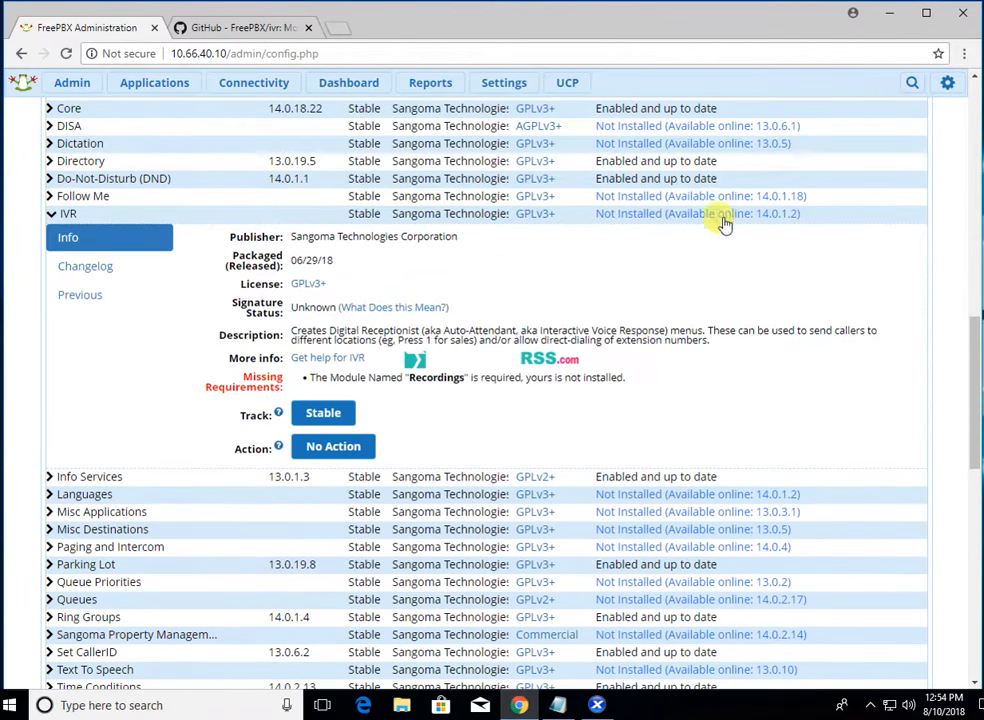
{"action": "scroll", "coordinate": [648, 398], "scroll_direction": "up", "scroll_amount": 10}
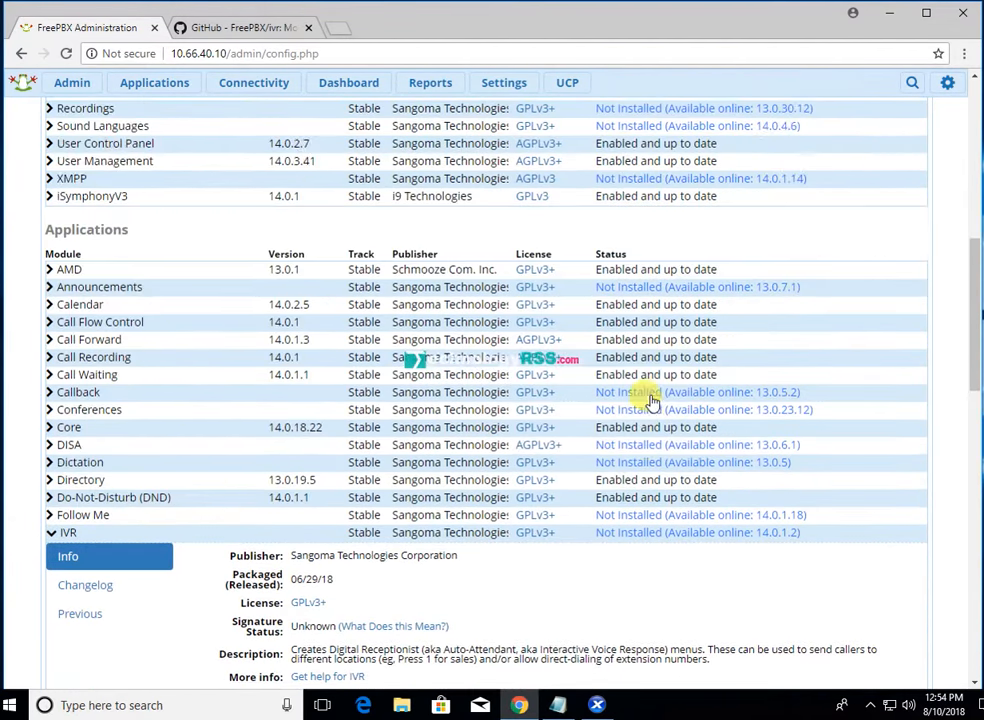
{"action": "left_click", "coordinate": [881, 312]}
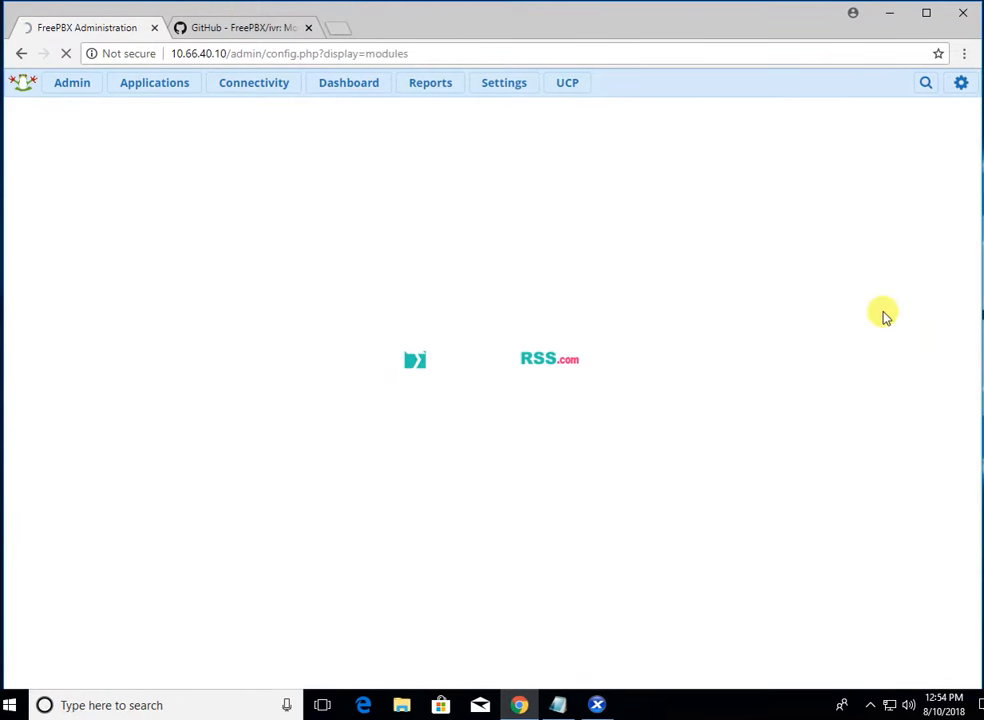
Step: Try to download all uninstalled modules from the online repositories and review the list of pending installations
{"action": "mouse_move", "coordinate": [60, 83]}
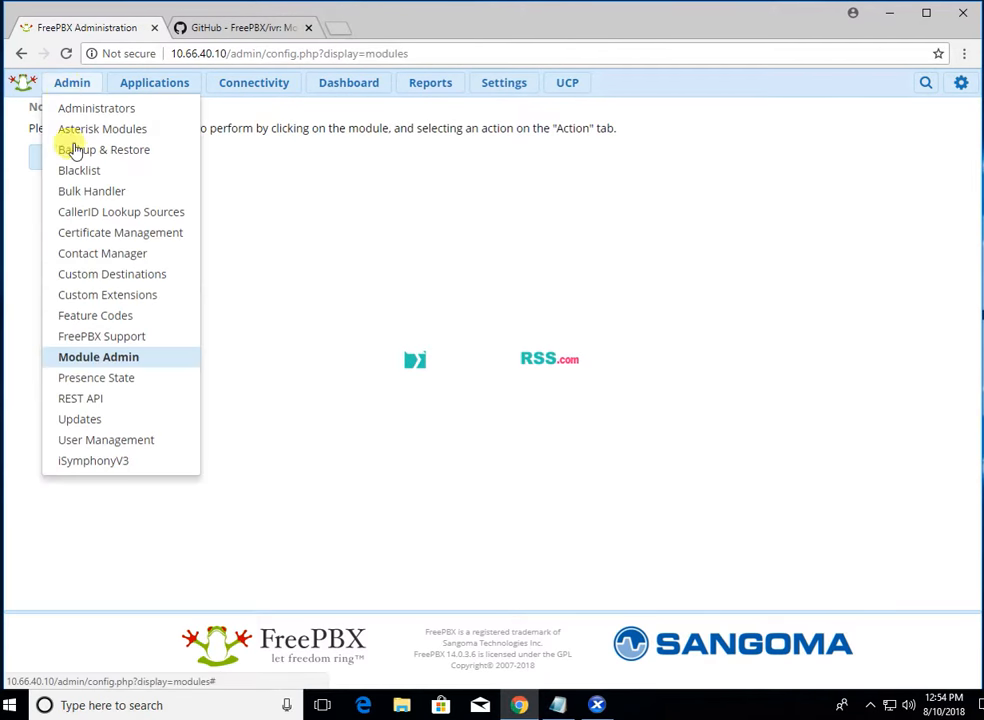
{"action": "left_click", "coordinate": [115, 357]}
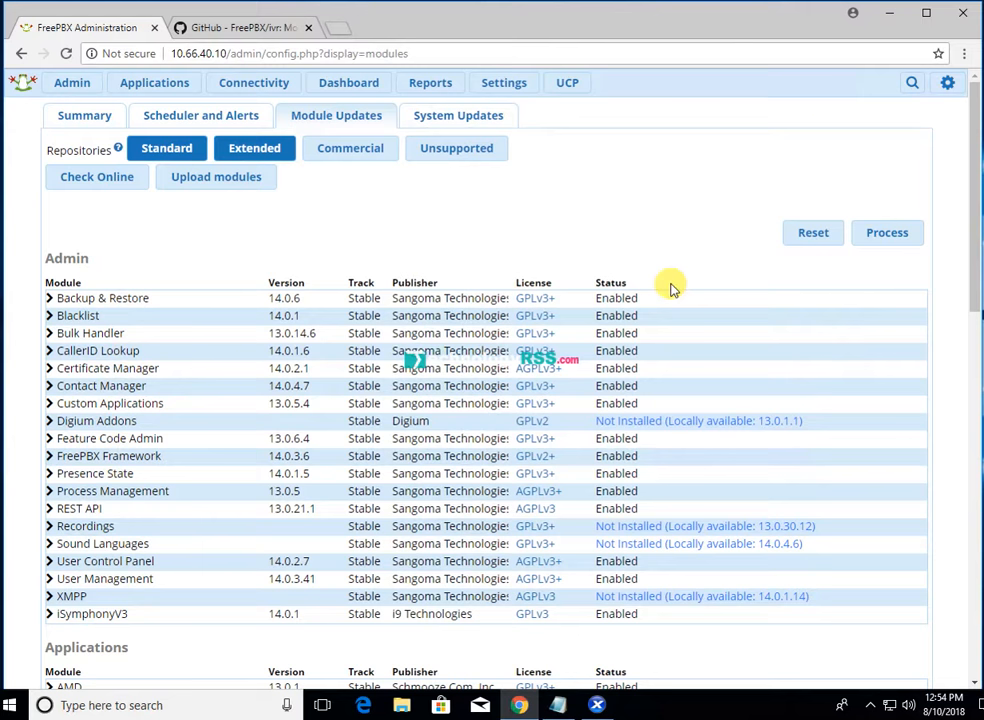
{"action": "left_click", "coordinate": [110, 177]}
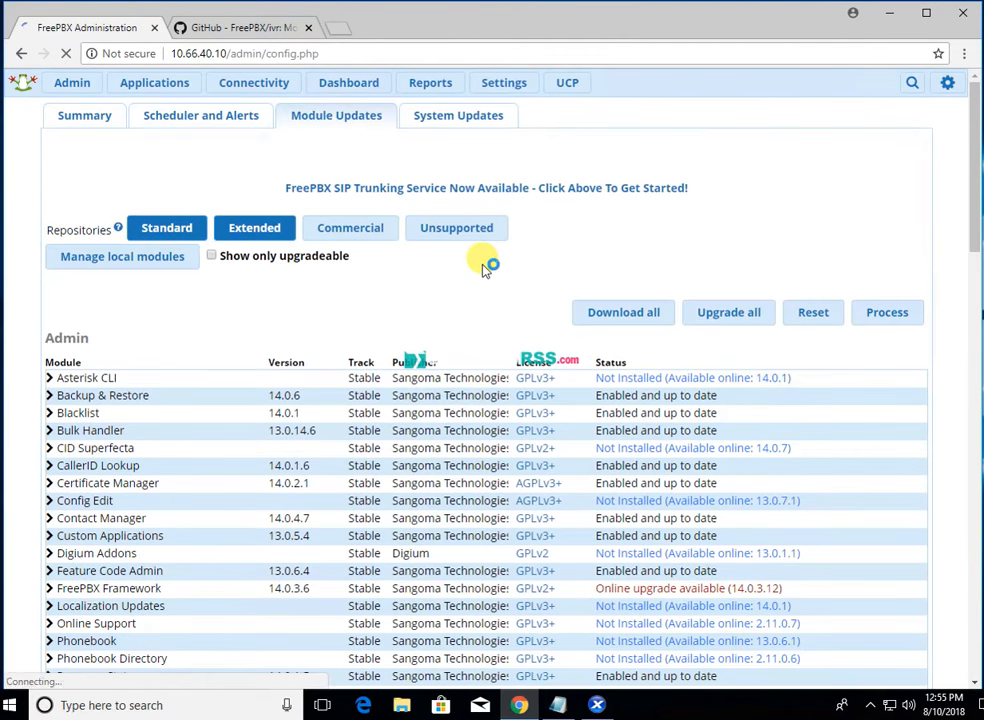
{"action": "left_click", "coordinate": [645, 321]}
{"action": "left_click", "coordinate": [887, 314]}
{"action": "left_click_drag", "start_coordinate": [69, 261], "coordinate": [79, 368]}
{"action": "left_click", "coordinate": [215, 377]}
{"action": "left_click", "coordinate": [63, 454]}
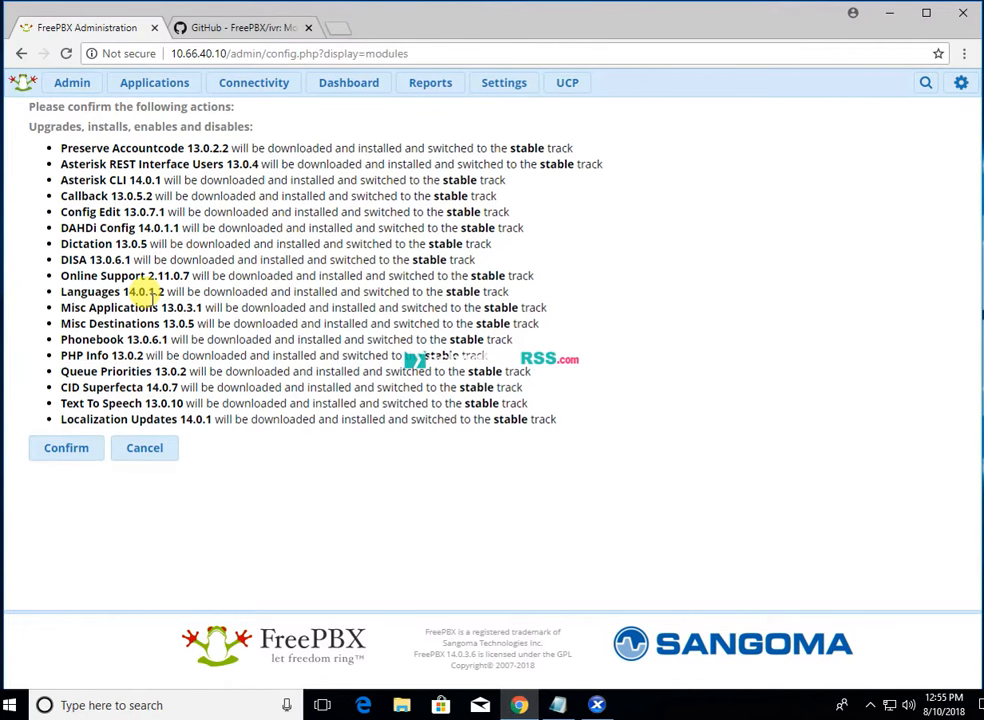
{"action": "left_click_drag", "start_coordinate": [88, 287], "coordinate": [139, 284]}
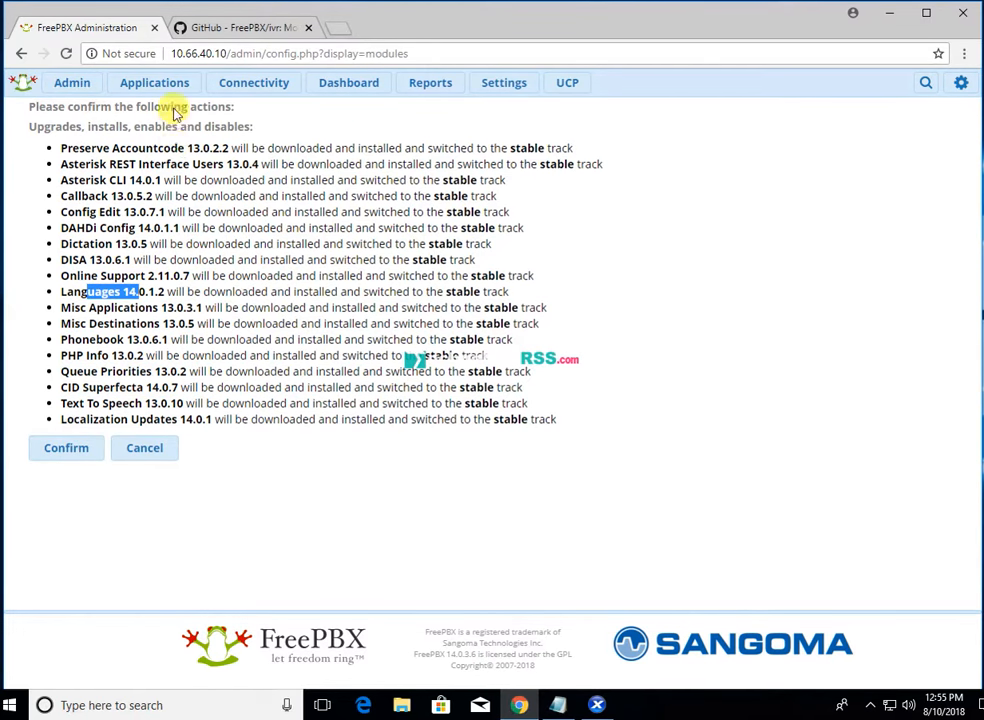
Step: Return to the local module list and expand the IVR module to examine which required module is missing
{"action": "mouse_move", "coordinate": [80, 92]}
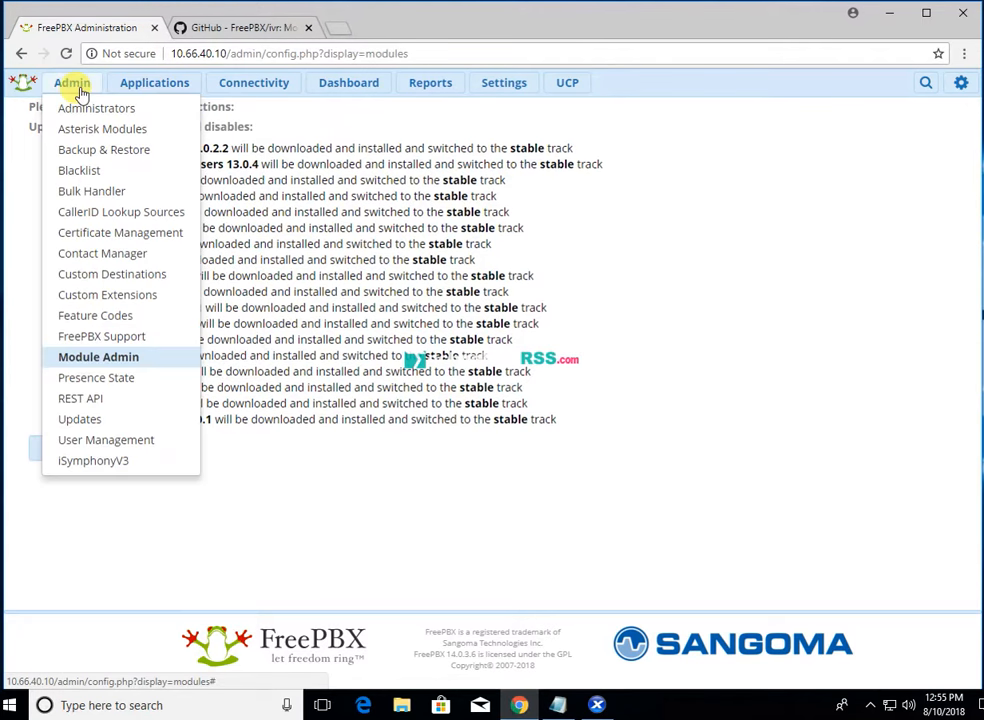
{"action": "left_click", "coordinate": [98, 357]}
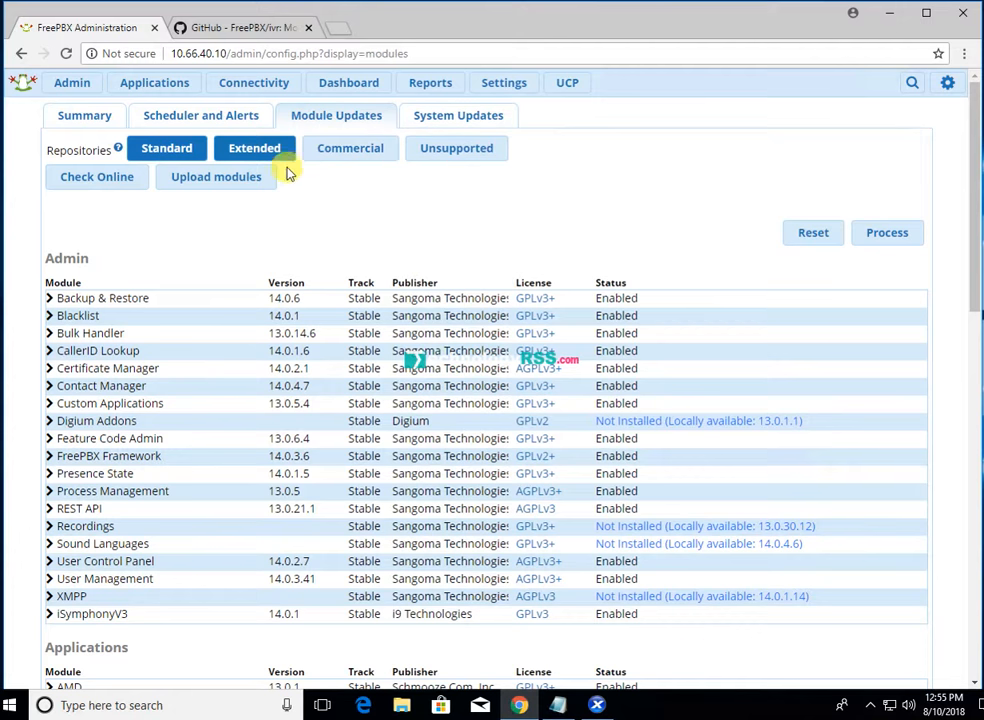
{"action": "left_click", "coordinate": [238, 179]}
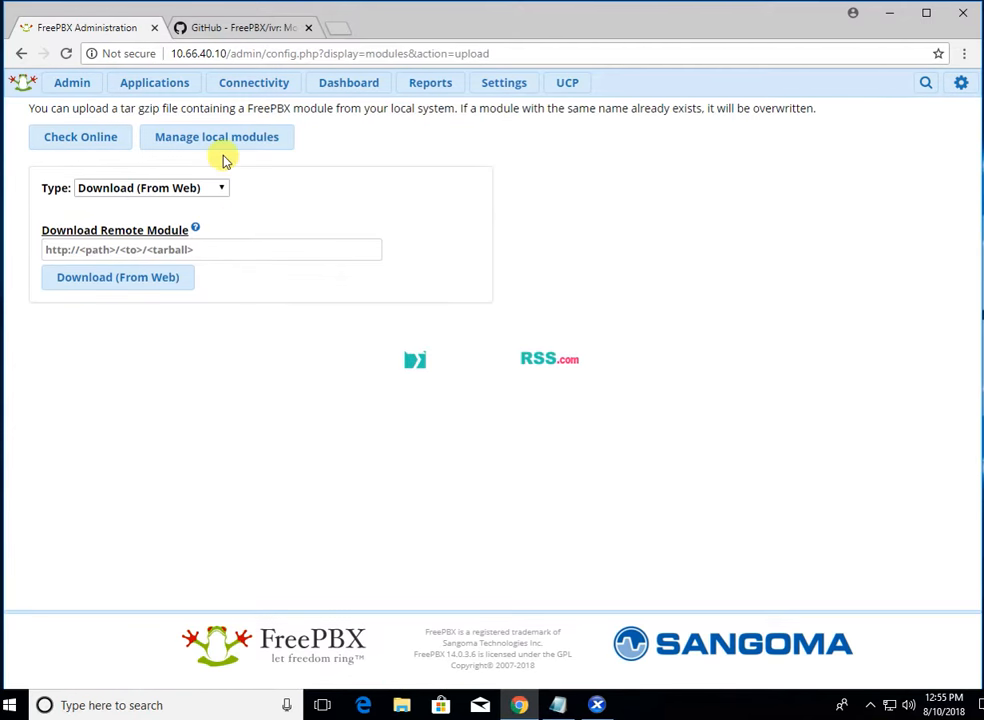
{"action": "left_click", "coordinate": [221, 143]}
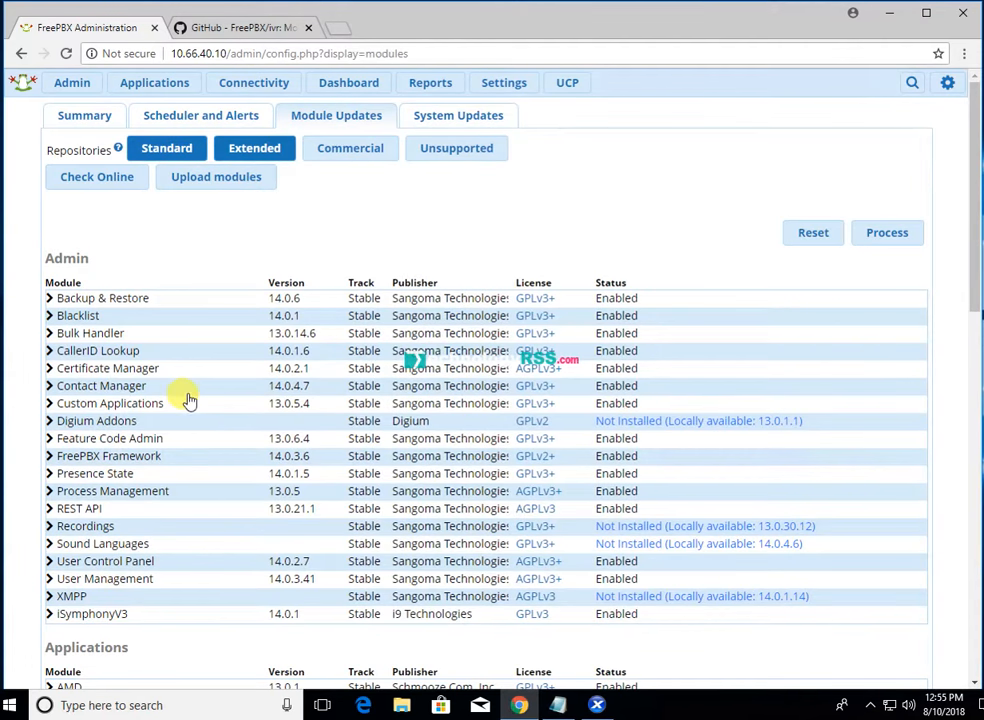
{"action": "scroll", "coordinate": [188, 399], "scroll_direction": "down", "scroll_amount": 3}
{"action": "scroll", "coordinate": [188, 399], "scroll_direction": "down", "scroll_amount": 3}
{"action": "left_click", "coordinate": [66, 384]}
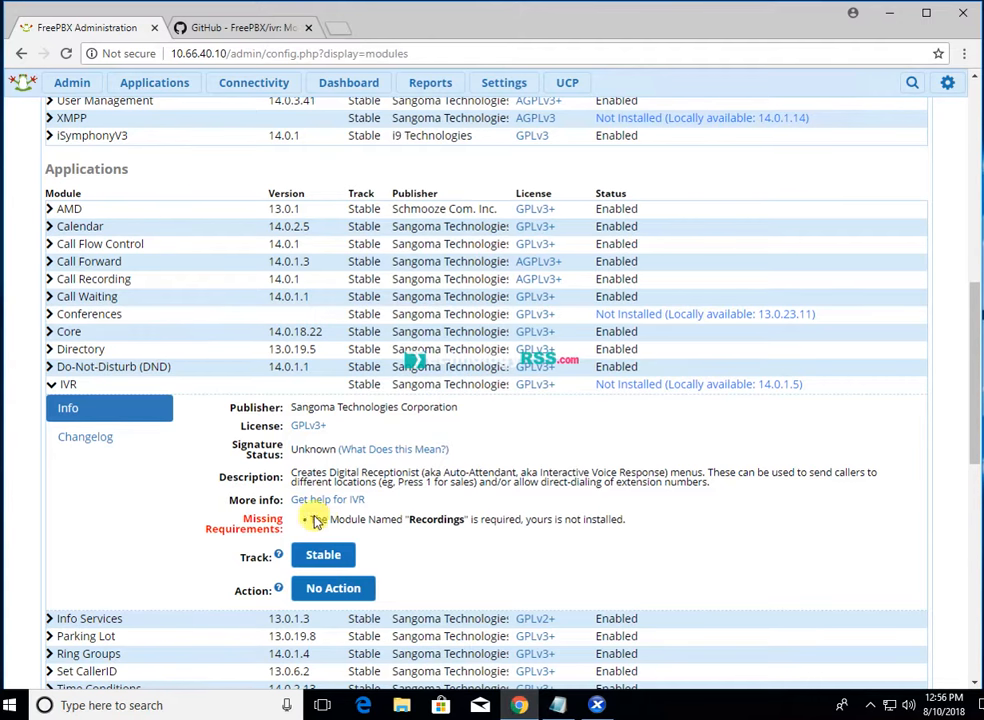
{"action": "left_click_drag", "start_coordinate": [330, 522], "coordinate": [632, 531]}
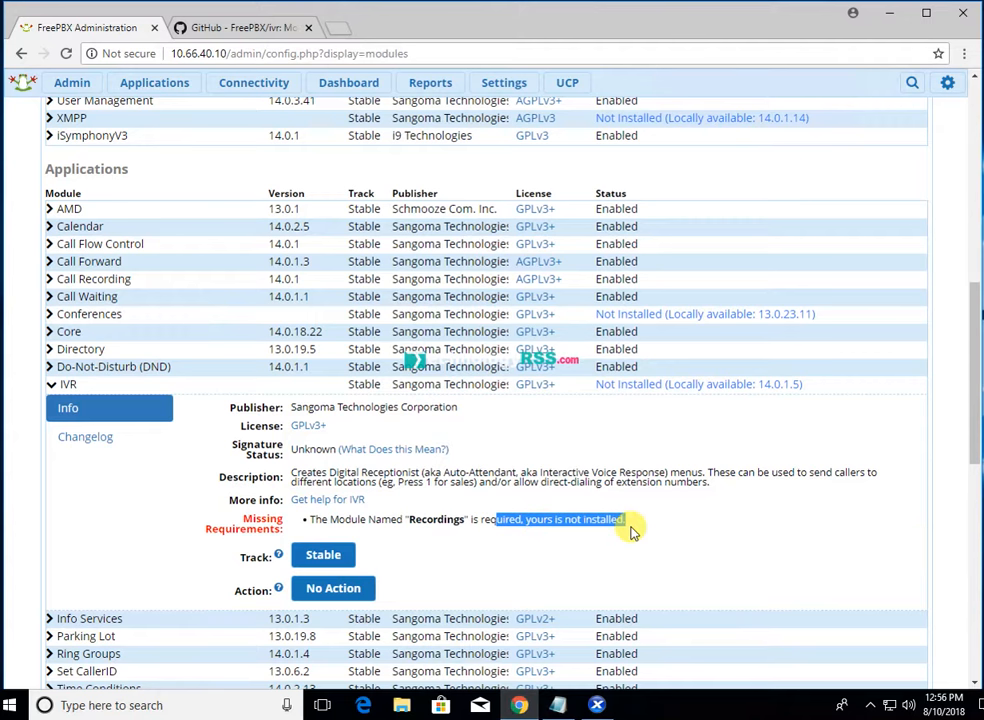
{"action": "left_click", "coordinate": [441, 527]}
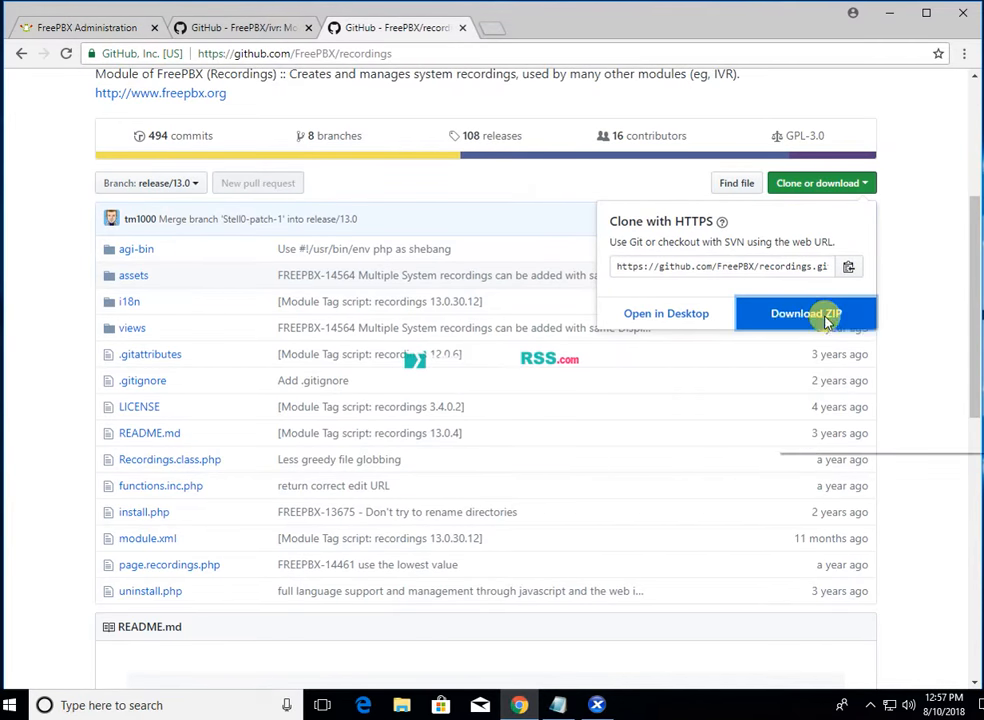
Step: Copy the ZIP download link of the Recordings release/13.0 branch on GitHub and return to FreePBX
{"action": "right_click", "coordinate": [822, 317]}
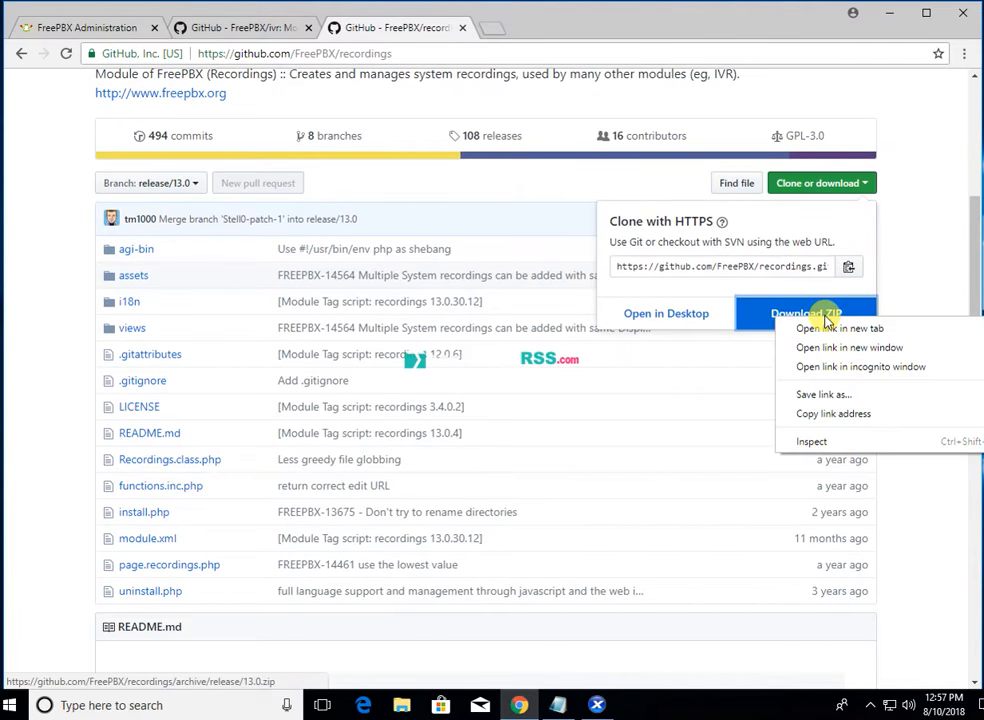
{"action": "left_click", "coordinate": [815, 413]}
{"action": "left_click", "coordinate": [110, 30]}
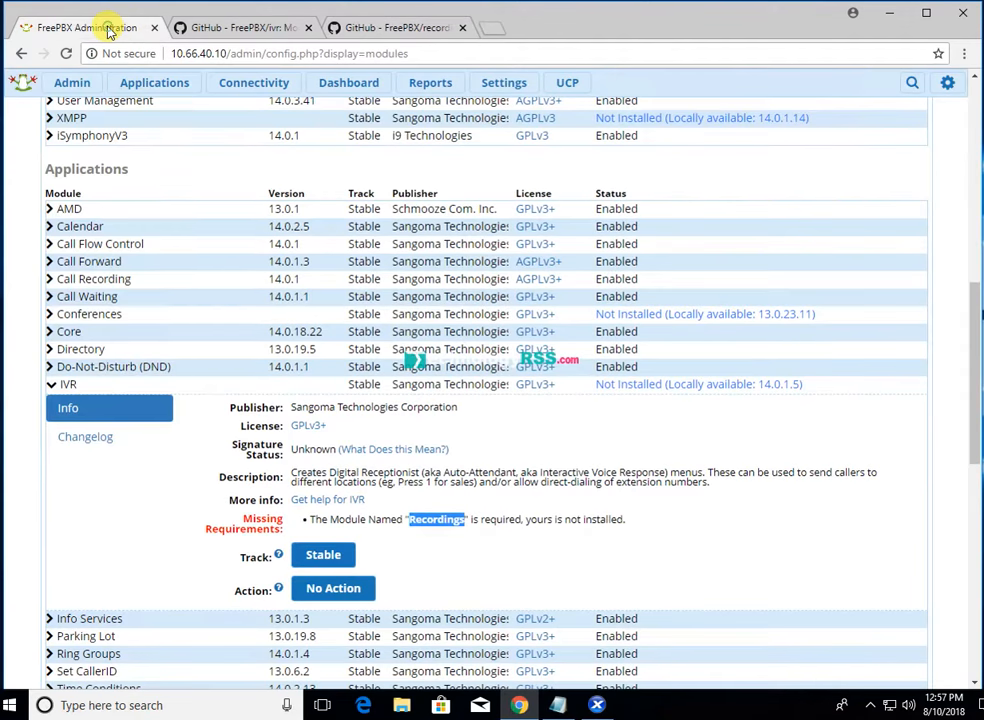
{"action": "left_click", "coordinate": [72, 82]}
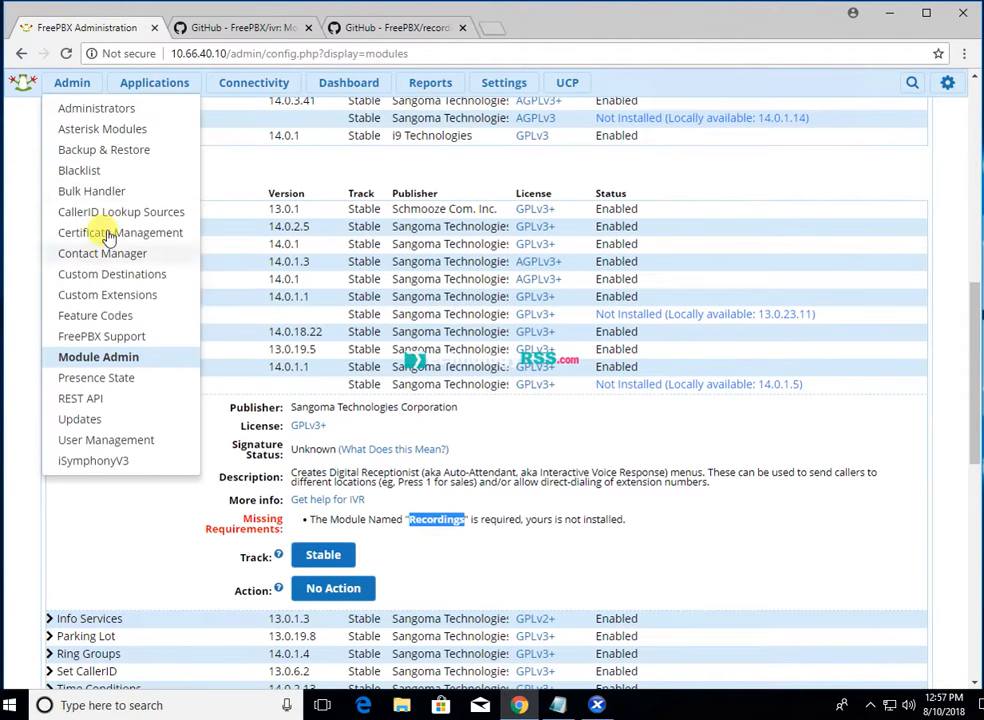
{"action": "left_click", "coordinate": [97, 356]}
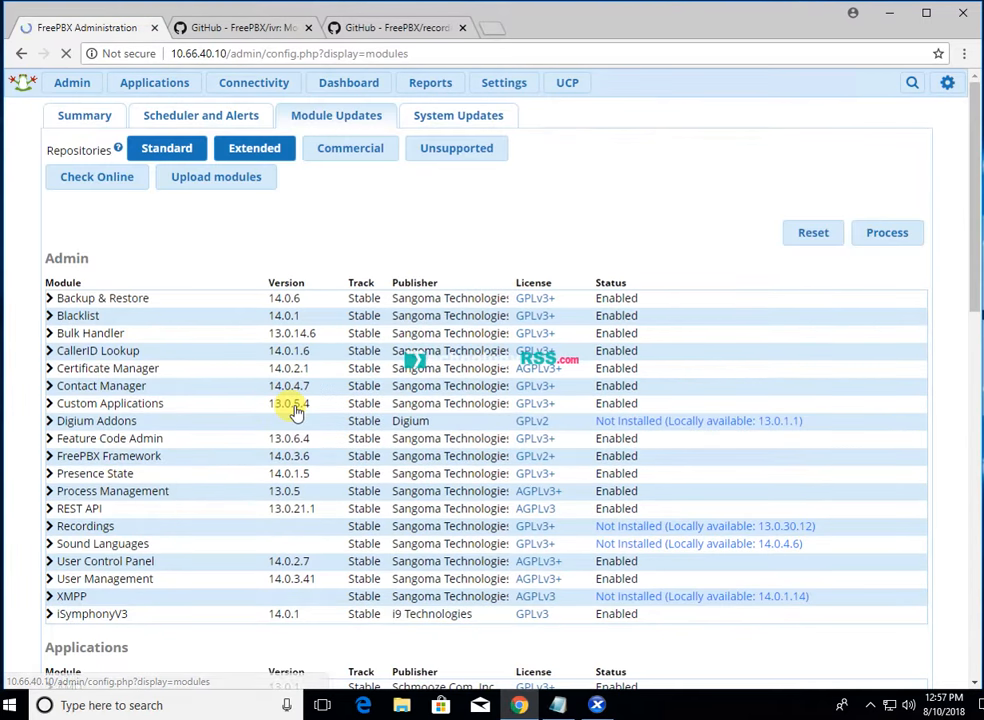
{"action": "left_click", "coordinate": [220, 182]}
{"action": "left_click", "coordinate": [137, 250]}
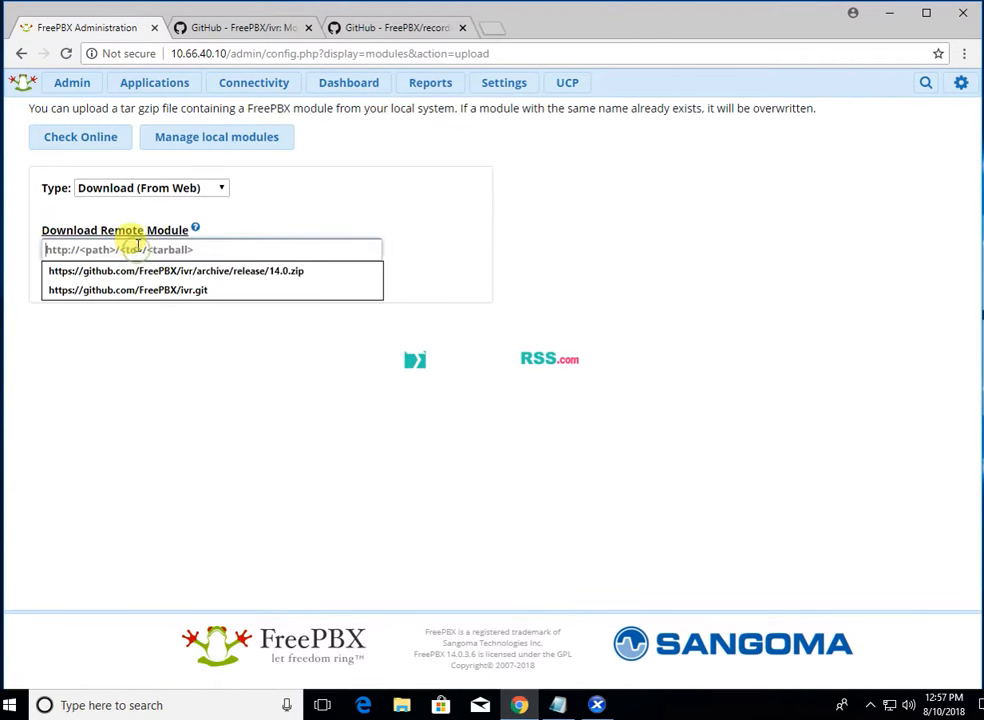
{"action": "key", "text": "ctrl+v"}
{"action": "left_click", "coordinate": [140, 281]}
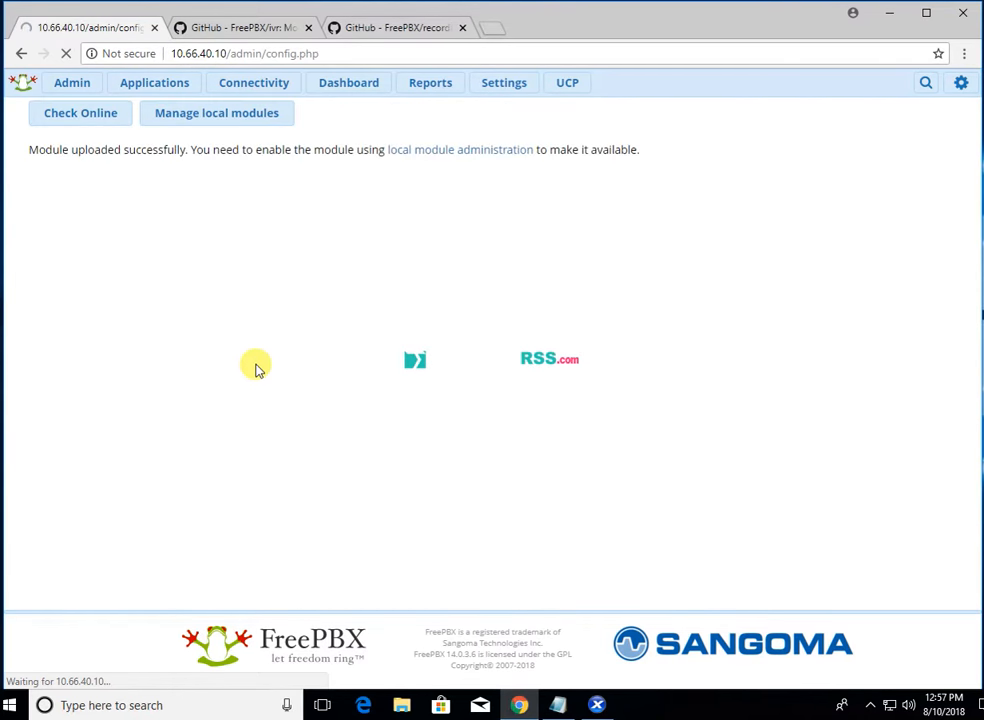
Step: Go to local module administration and expand Recordings and Sound Languages to examine their requirements and available actions
{"action": "left_click", "coordinate": [490, 152]}
{"action": "scroll", "coordinate": [157, 432], "scroll_direction": "down", "scroll_amount": 1}
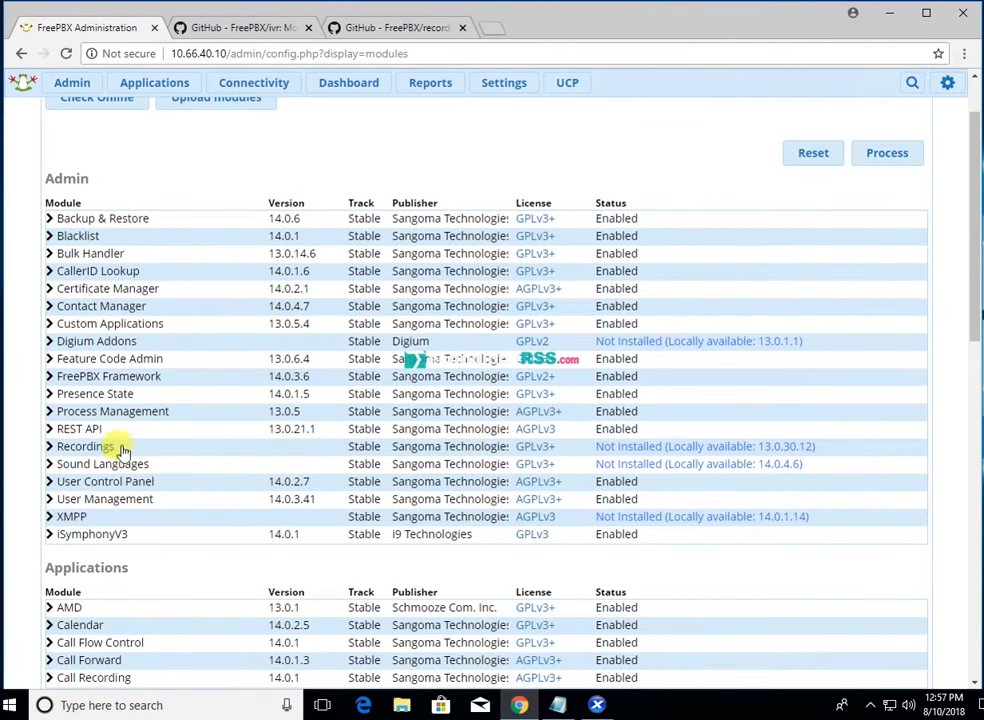
{"action": "left_click", "coordinate": [50, 446]}
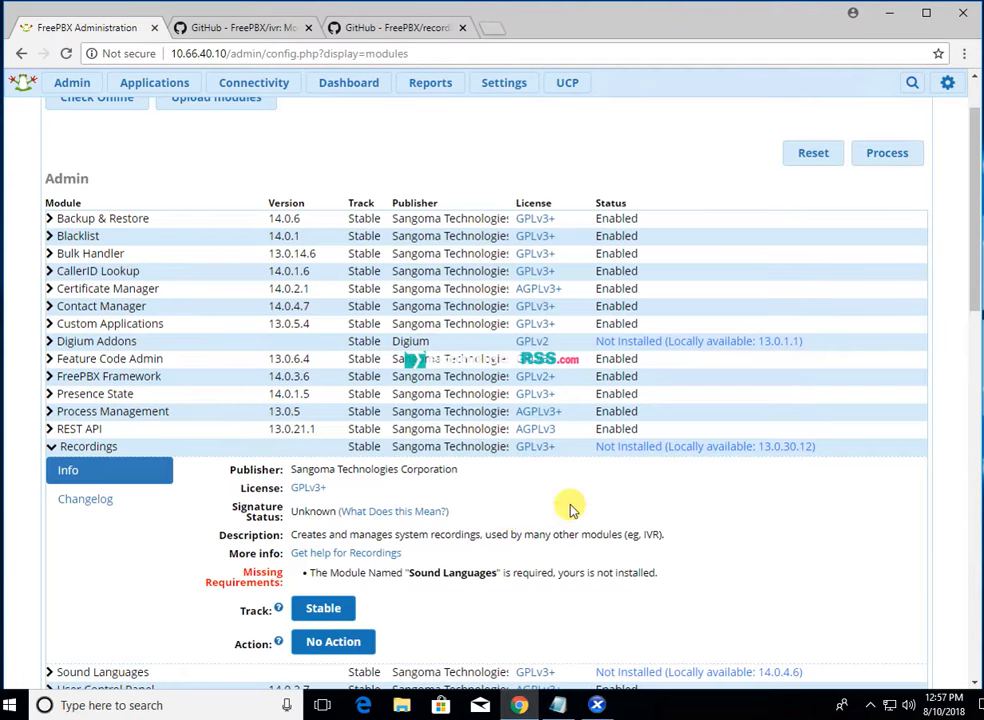
{"action": "scroll", "coordinate": [560, 505], "scroll_direction": "down", "scroll_amount": 2}
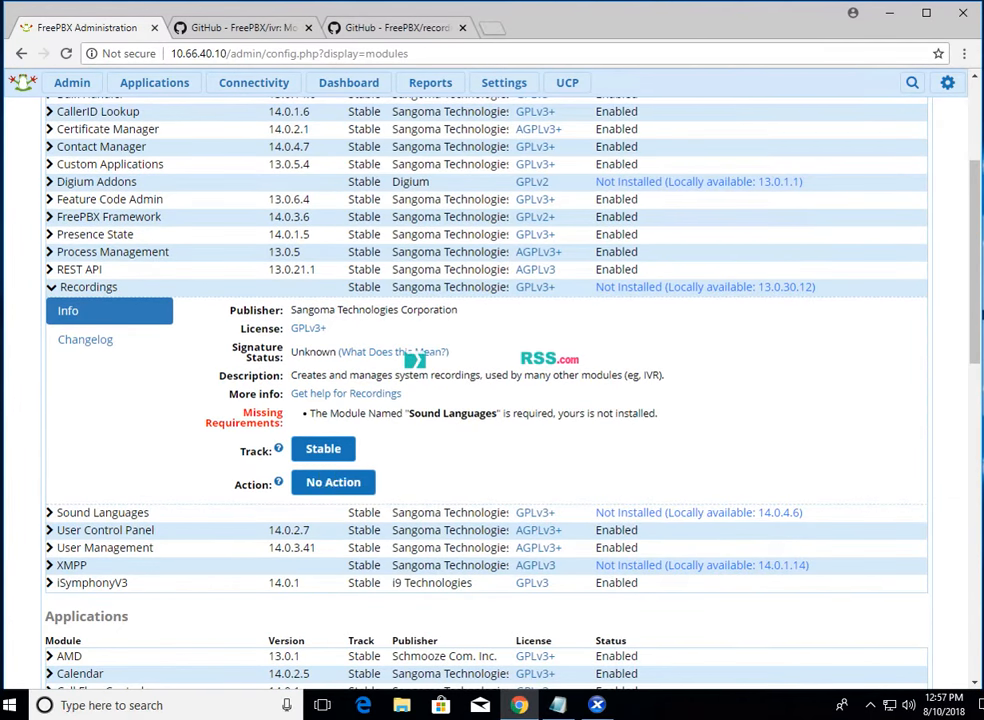
{"action": "scroll", "coordinate": [141, 560], "scroll_direction": "up", "scroll_amount": 3}
{"action": "scroll", "coordinate": [140, 558], "scroll_direction": "down", "scroll_amount": 4}
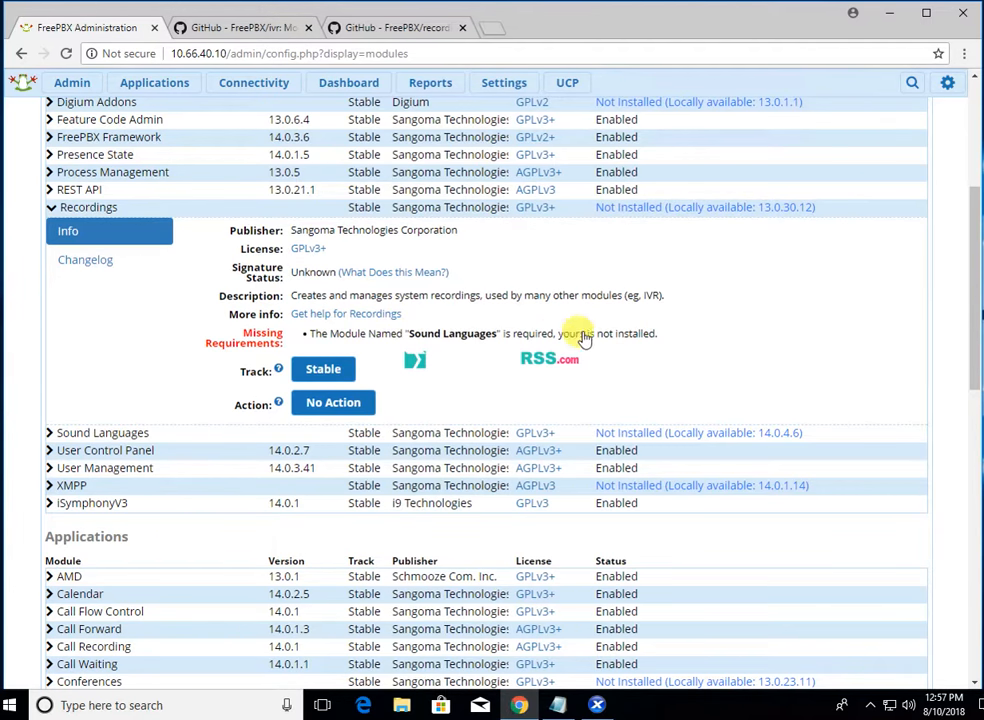
{"action": "left_click_drag", "start_coordinate": [413, 340], "coordinate": [496, 343]}
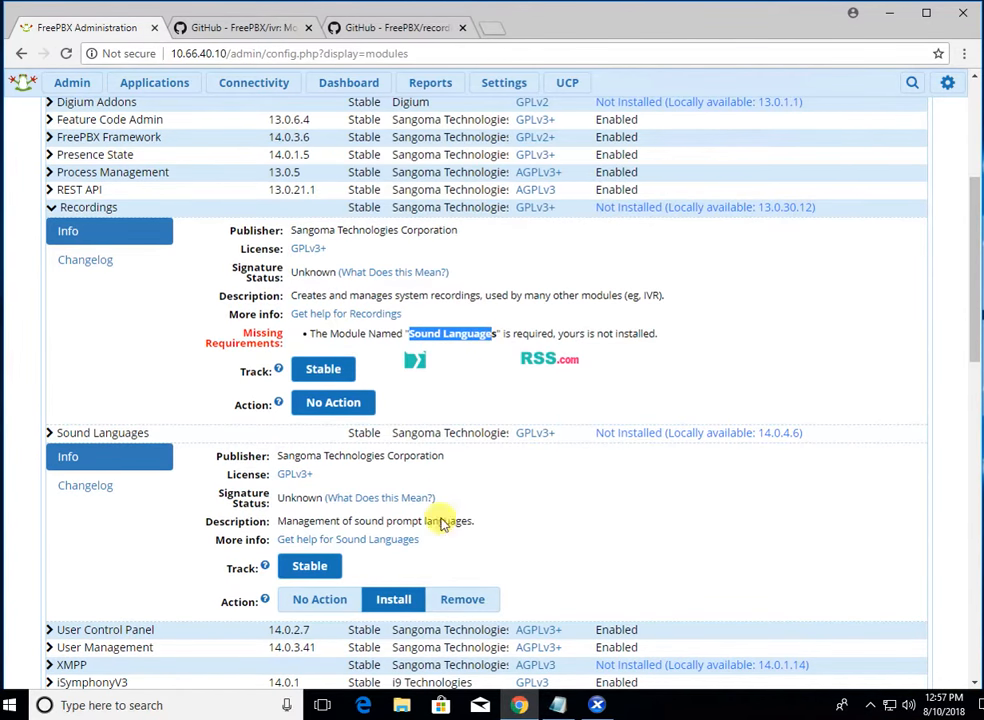
Step: Set the Sound Languages module's action to Install
{"action": "left_click", "coordinate": [395, 601]}
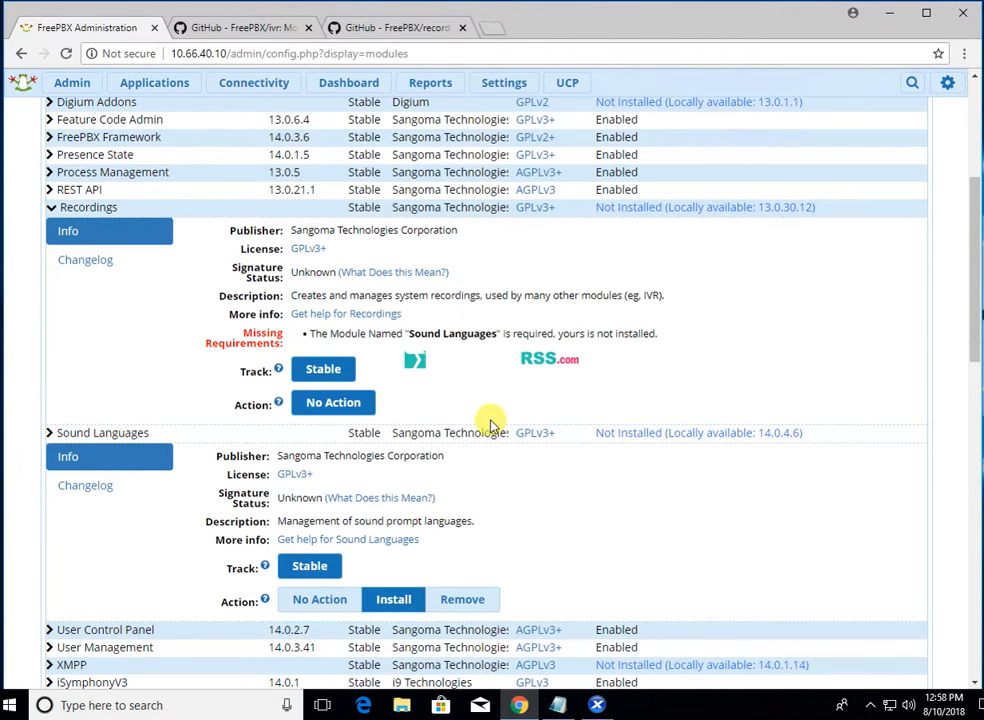
{"action": "scroll", "coordinate": [505, 485], "scroll_direction": "down", "scroll_amount": 2}
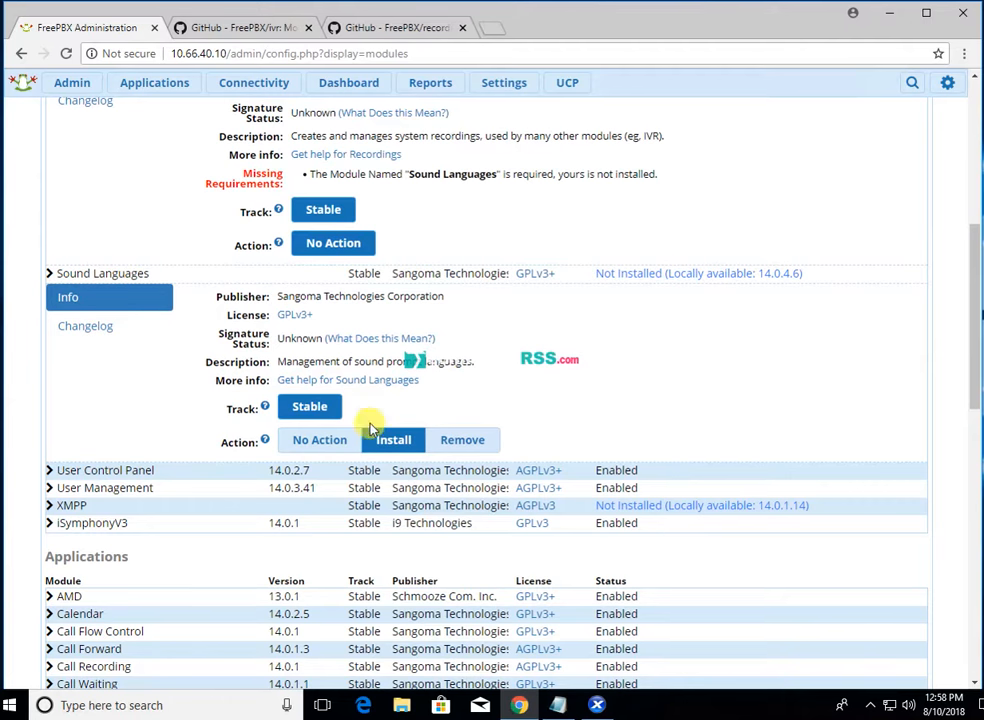
{"action": "left_click", "coordinate": [324, 441]}
{"action": "left_click", "coordinate": [394, 441]}
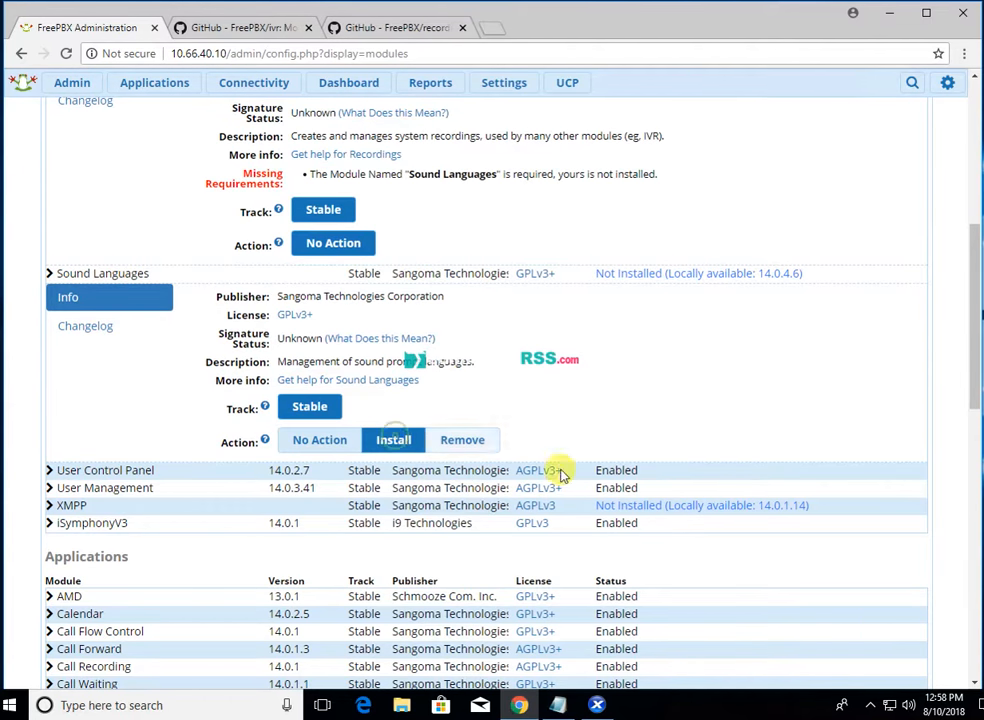
{"action": "scroll", "coordinate": [870, 535], "scroll_direction": "down", "scroll_amount": 8}
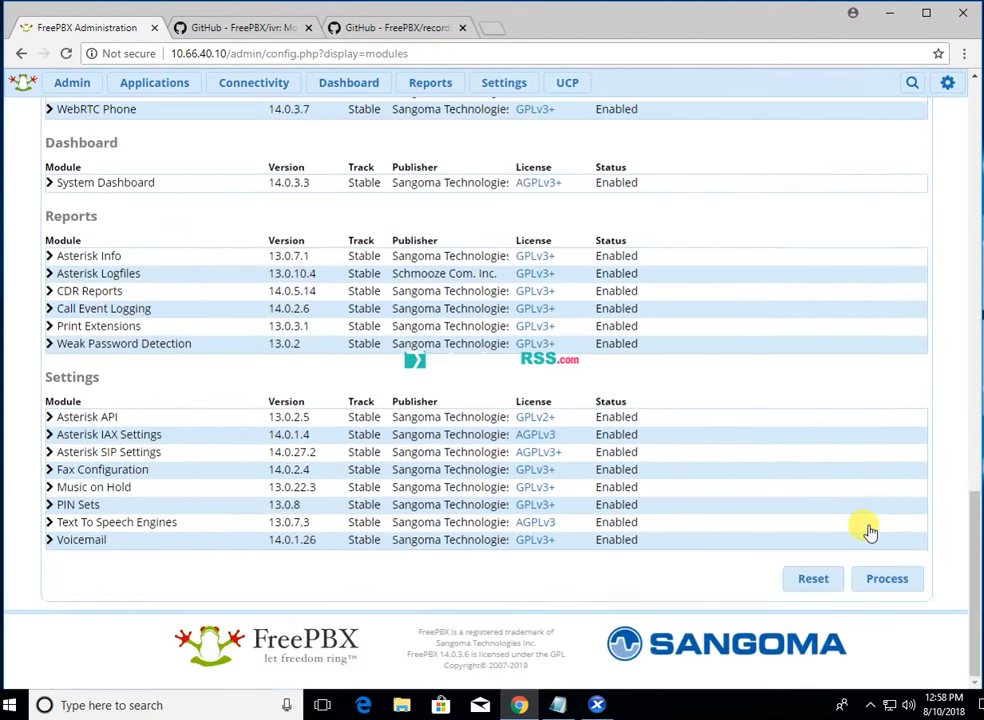
{"action": "scroll", "coordinate": [870, 533], "scroll_direction": "up", "scroll_amount": 8}
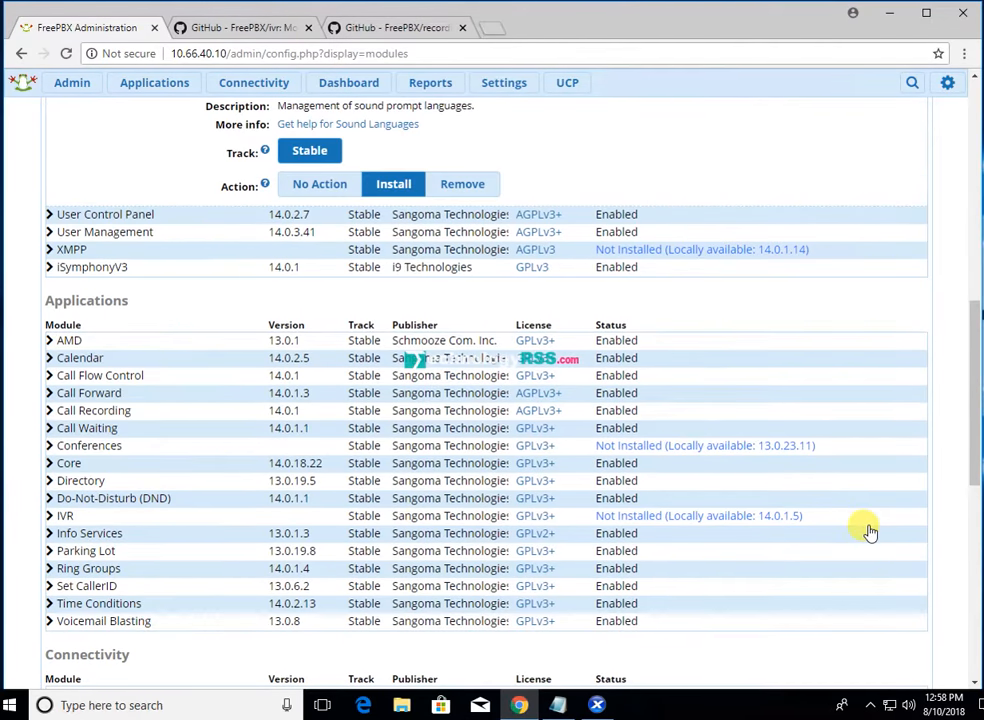
Step: Expand the IVR module in the local list and check its missing requirements and action options
{"action": "left_click", "coordinate": [66, 515]}
{"action": "scroll", "coordinate": [580, 513], "scroll_direction": "down", "scroll_amount": 3}
{"action": "scroll", "coordinate": [585, 513], "scroll_direction": "up", "scroll_amount": 1}
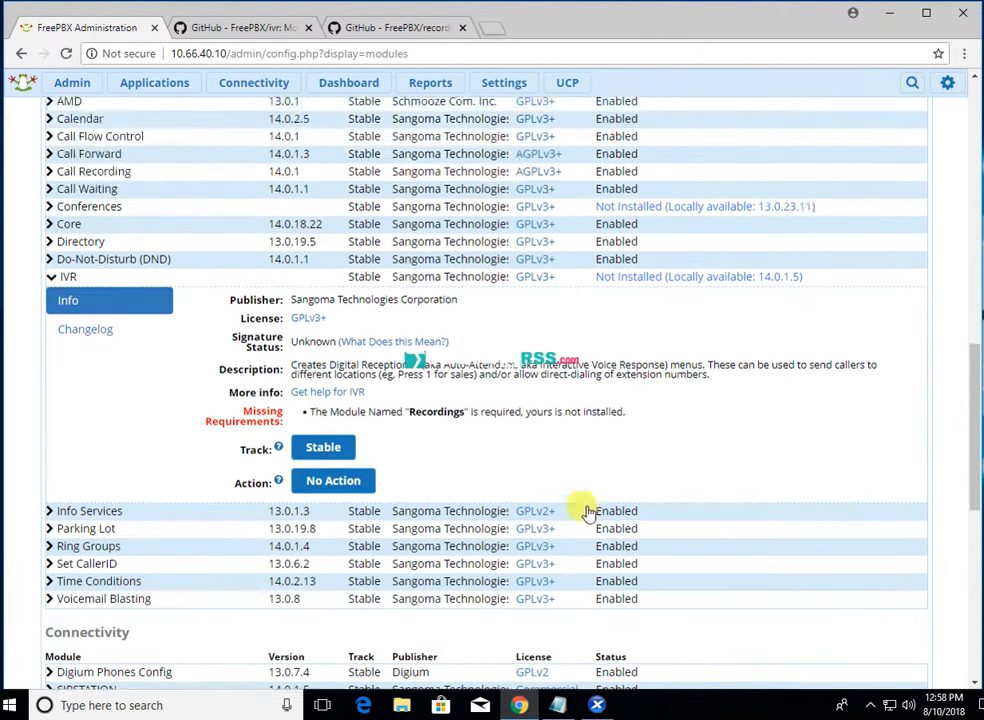
Step: Process and confirm the installation of Sound Languages 14.0.4.6, and apply the configuration
{"action": "scroll", "coordinate": [588, 512], "scroll_direction": "down", "scroll_amount": 6}
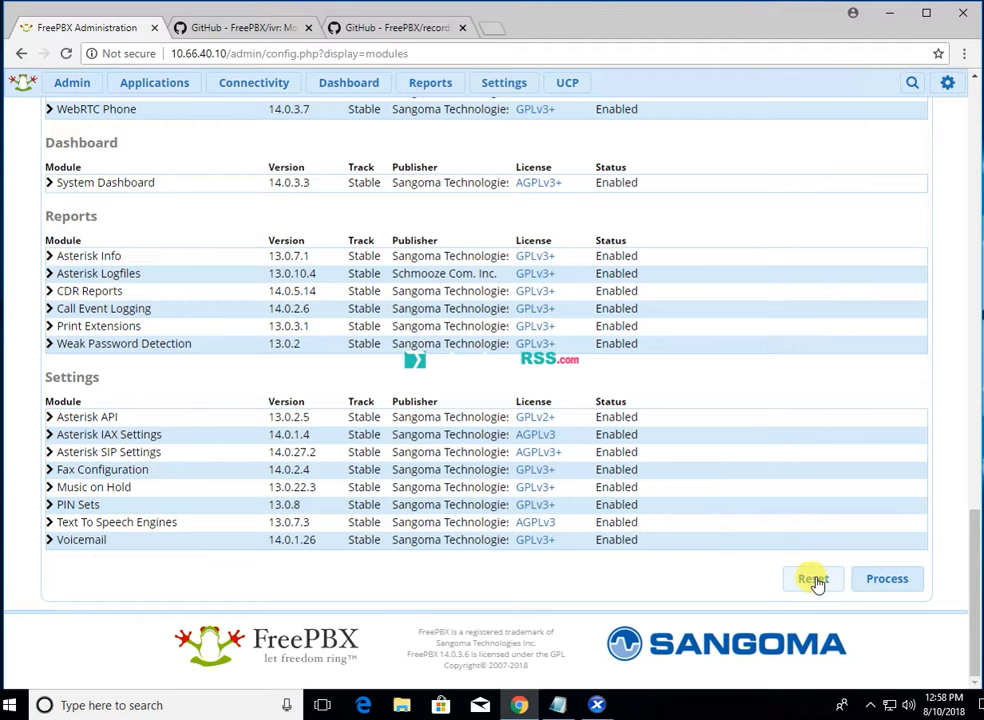
{"action": "left_click", "coordinate": [886, 580]}
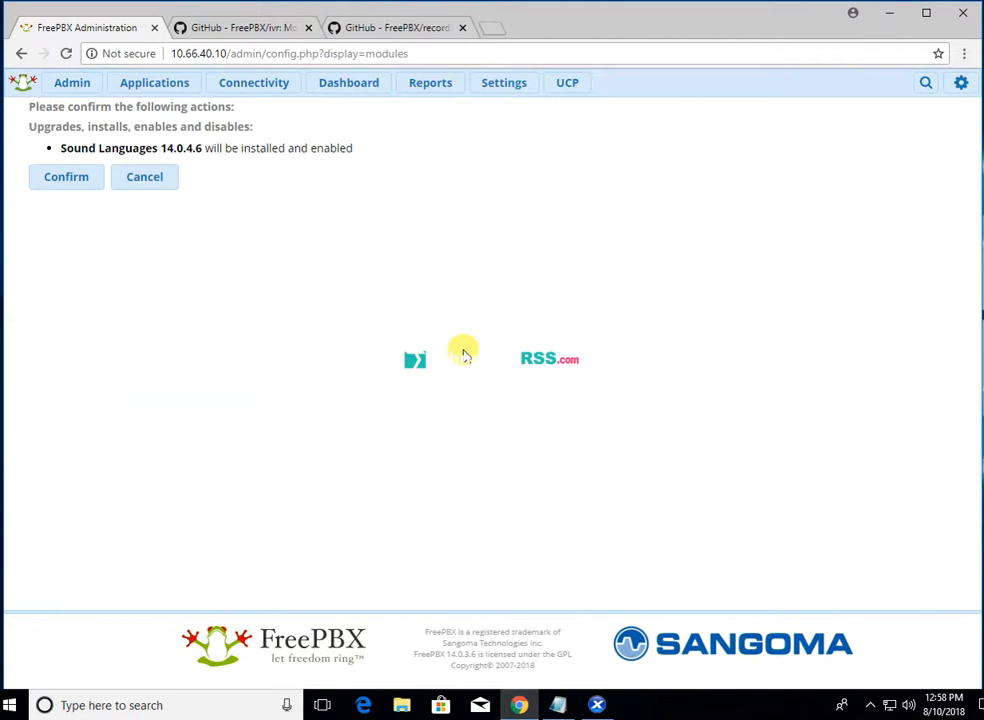
{"action": "left_click", "coordinate": [67, 178]}
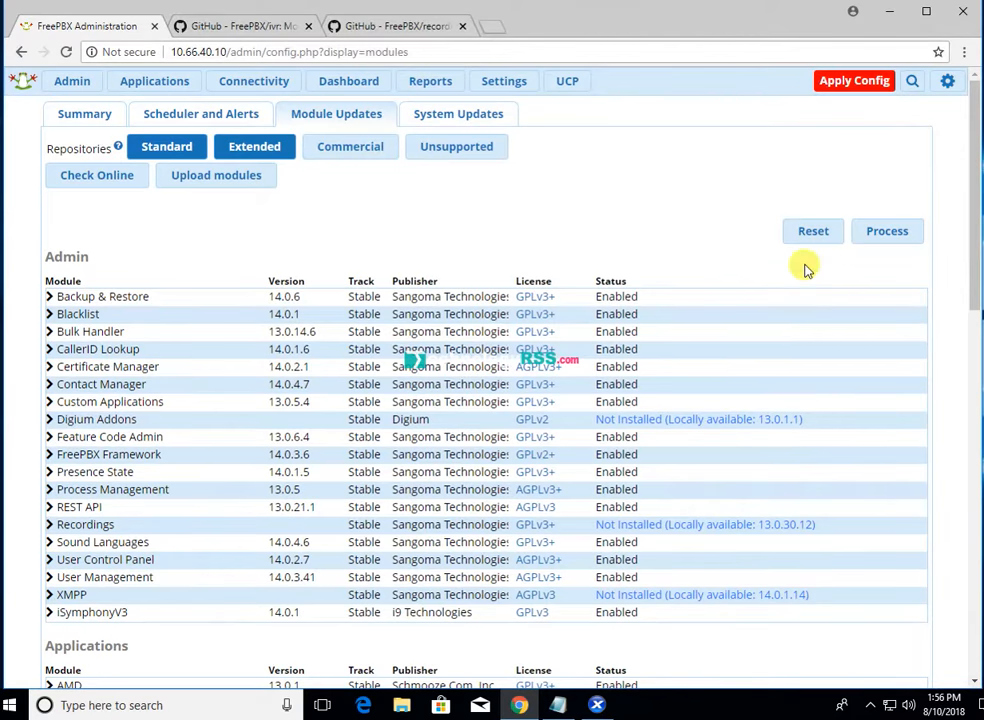
{"action": "left_click", "coordinate": [848, 80]}
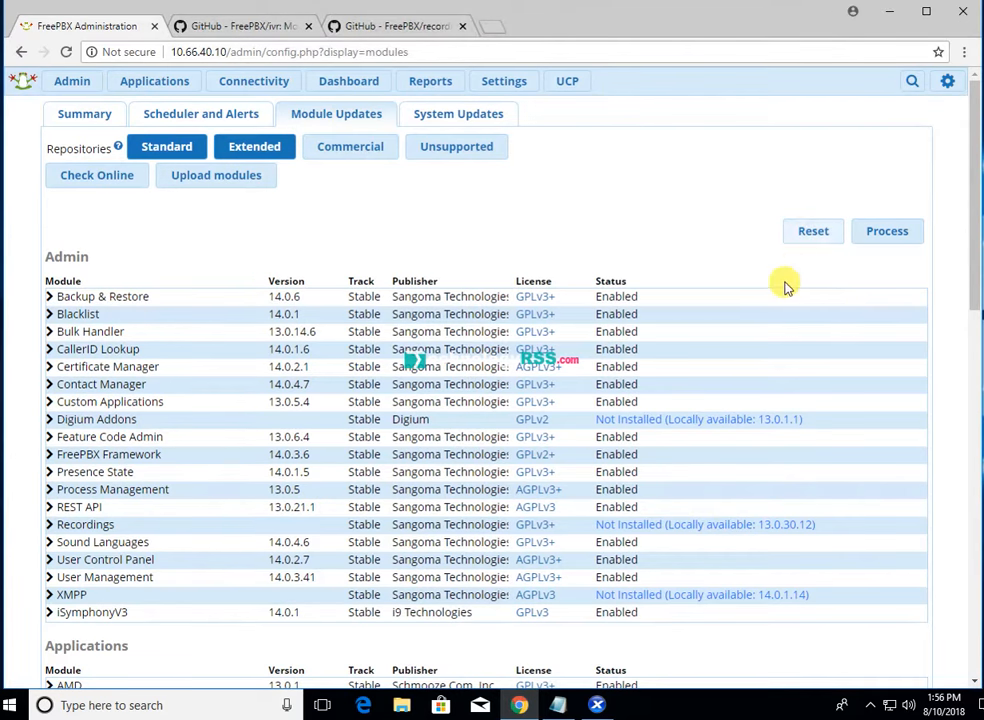
Step: Examine the available application and administration entries for the newly installed module
{"action": "mouse_move", "coordinate": [132, 79]}
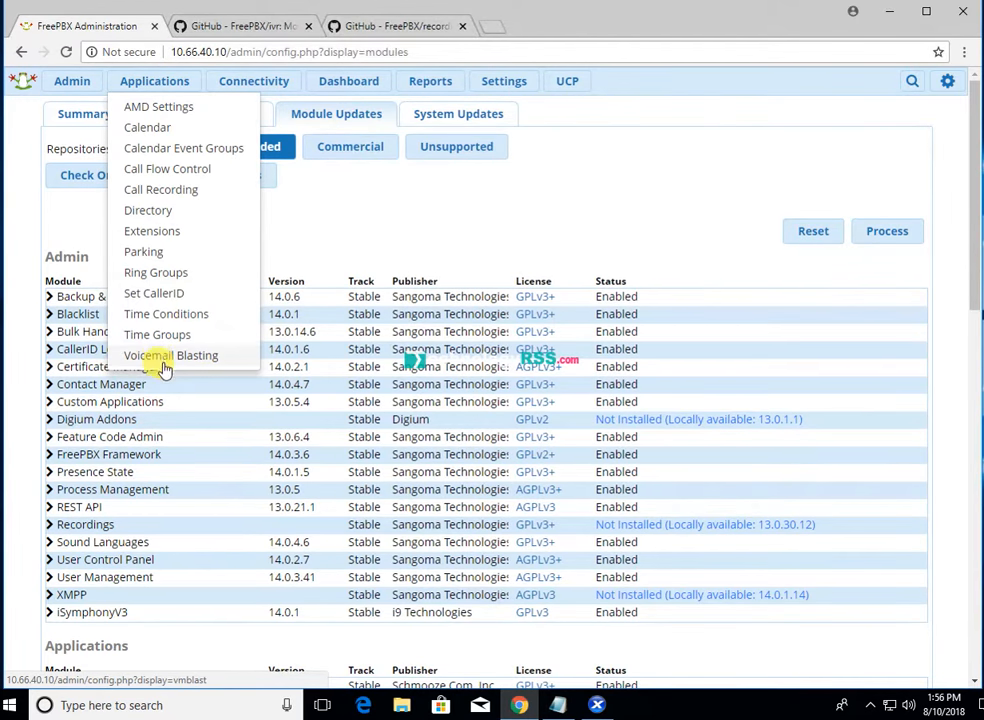
{"action": "mouse_move", "coordinate": [68, 82]}
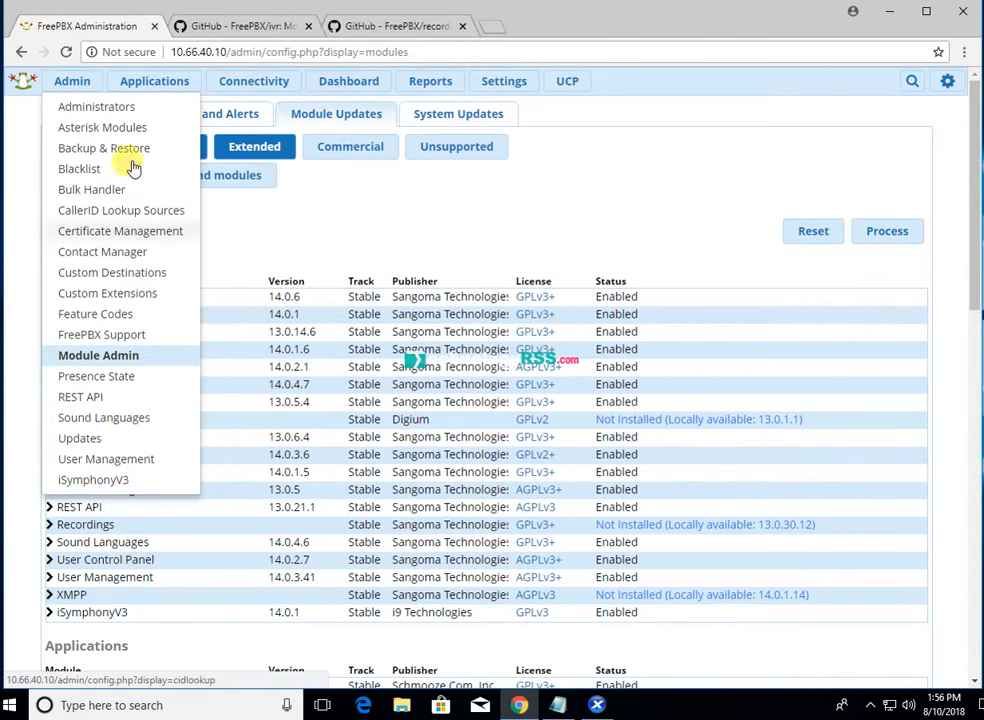
Step: Reopen Module Admin and expand the IVR module under Applications to check its missing requirements
{"action": "left_click", "coordinate": [125, 357]}
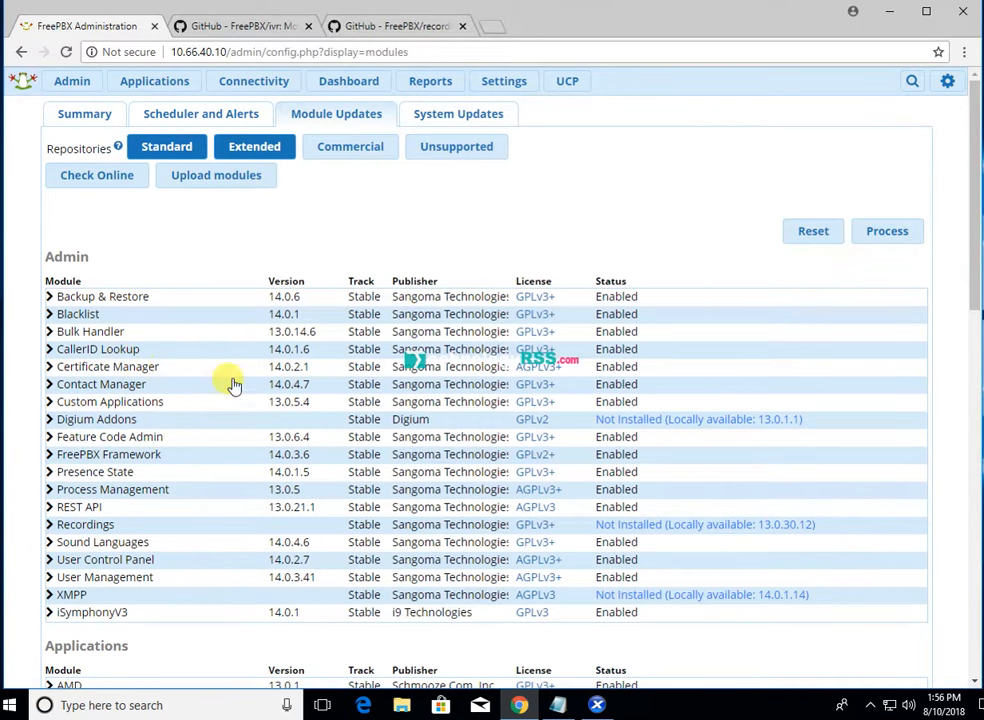
{"action": "scroll", "coordinate": [231, 380], "scroll_direction": "down", "scroll_amount": 8}
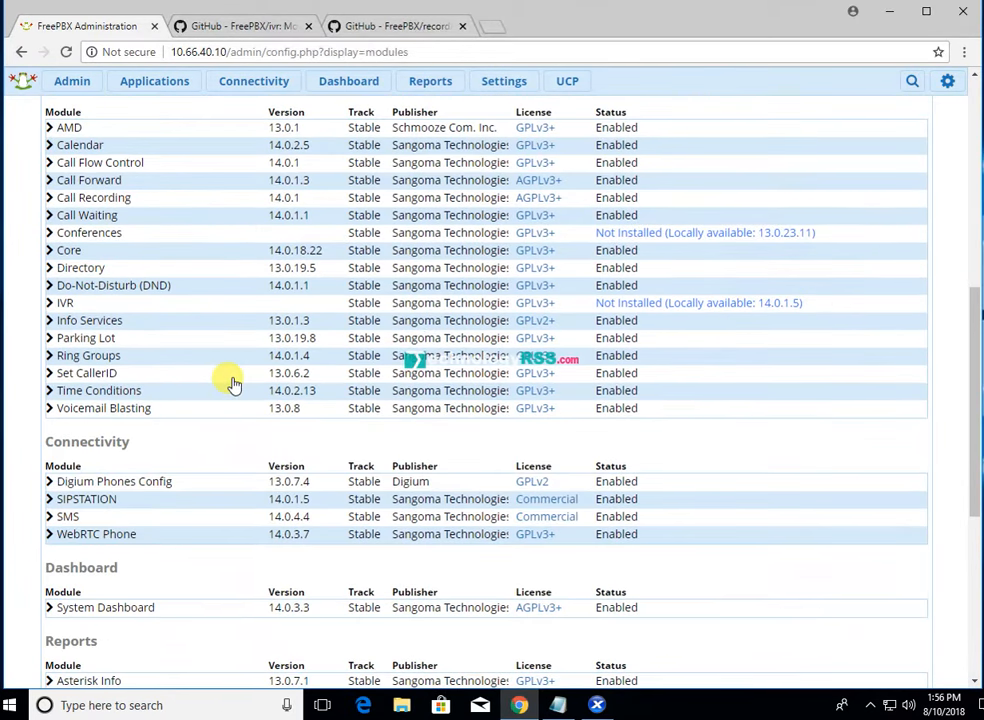
{"action": "left_click", "coordinate": [62, 300]}
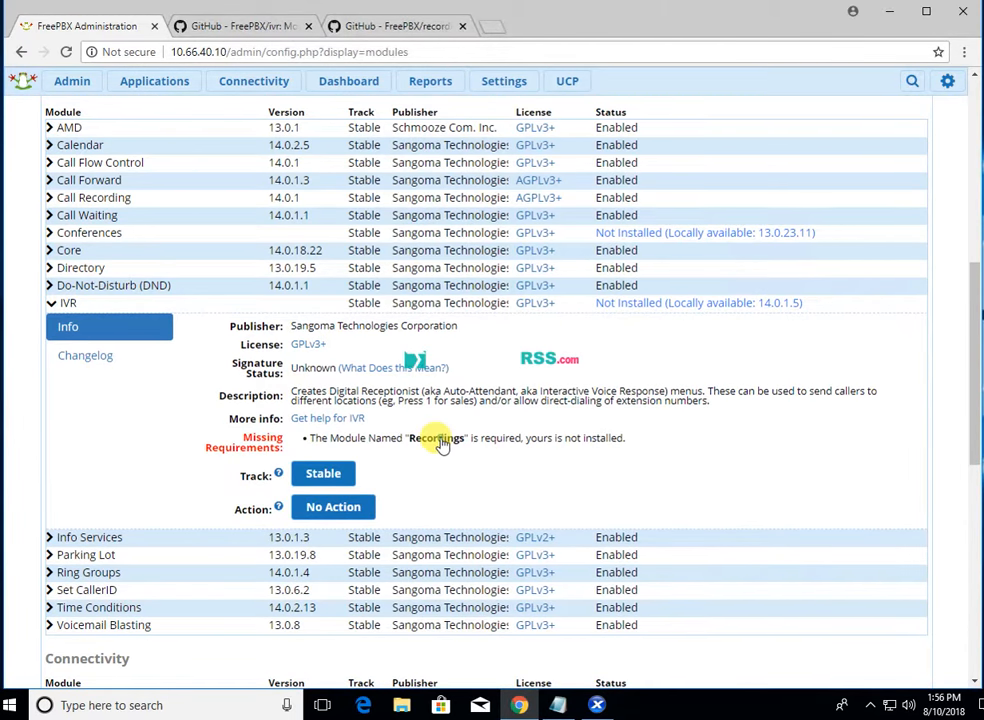
Step: Expand the Recordings module in the Admin section and set its action to Install
{"action": "scroll", "coordinate": [439, 440], "scroll_direction": "up", "scroll_amount": 2}
{"action": "scroll", "coordinate": [441, 445], "scroll_direction": "up", "scroll_amount": 3}
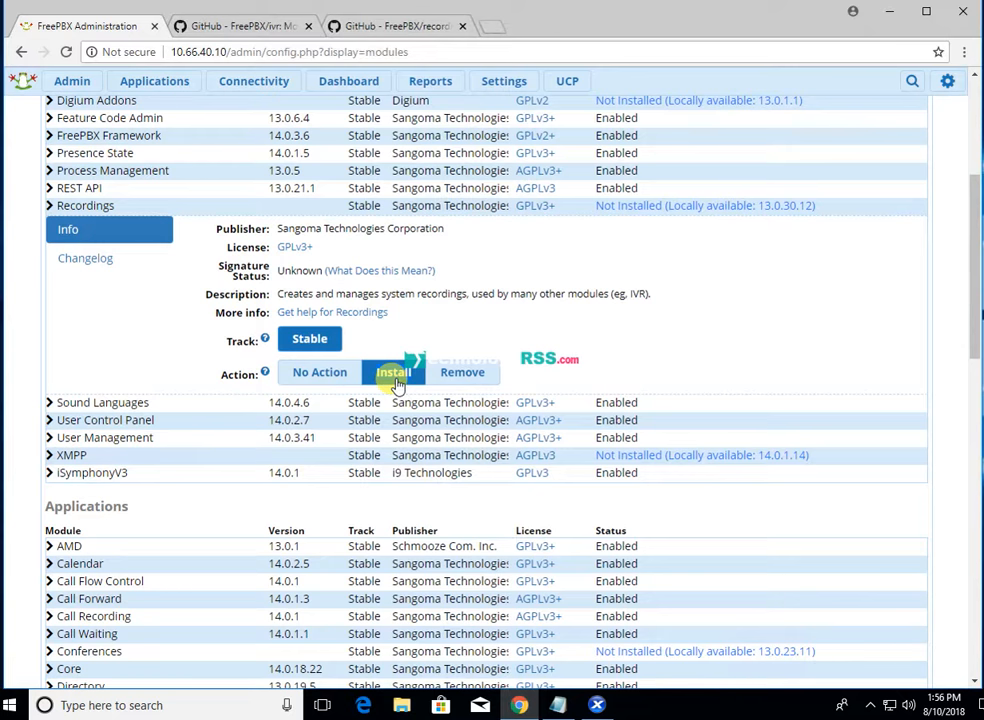
{"action": "triple_click", "coordinate": [397, 376]}
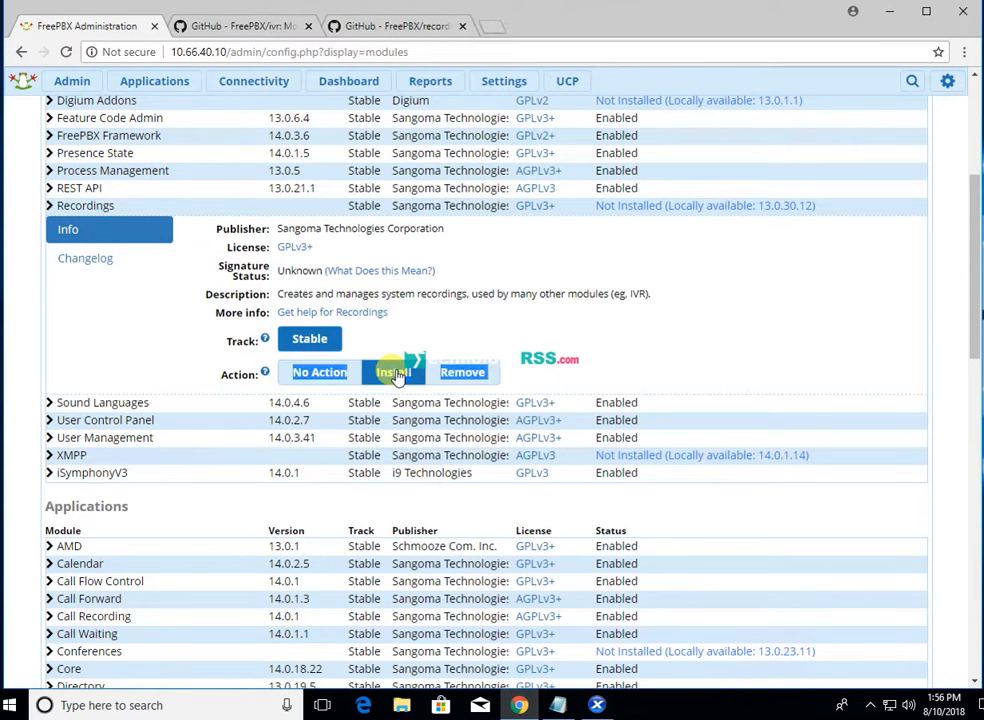
{"action": "left_click", "coordinate": [397, 376]}
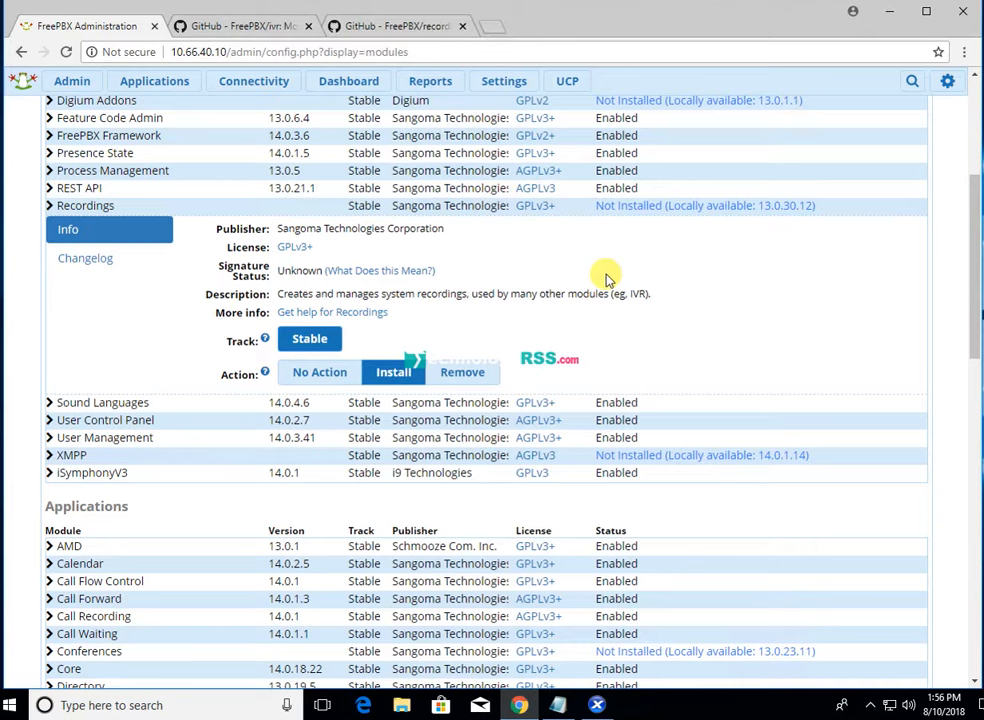
{"action": "left_click", "coordinate": [690, 209]}
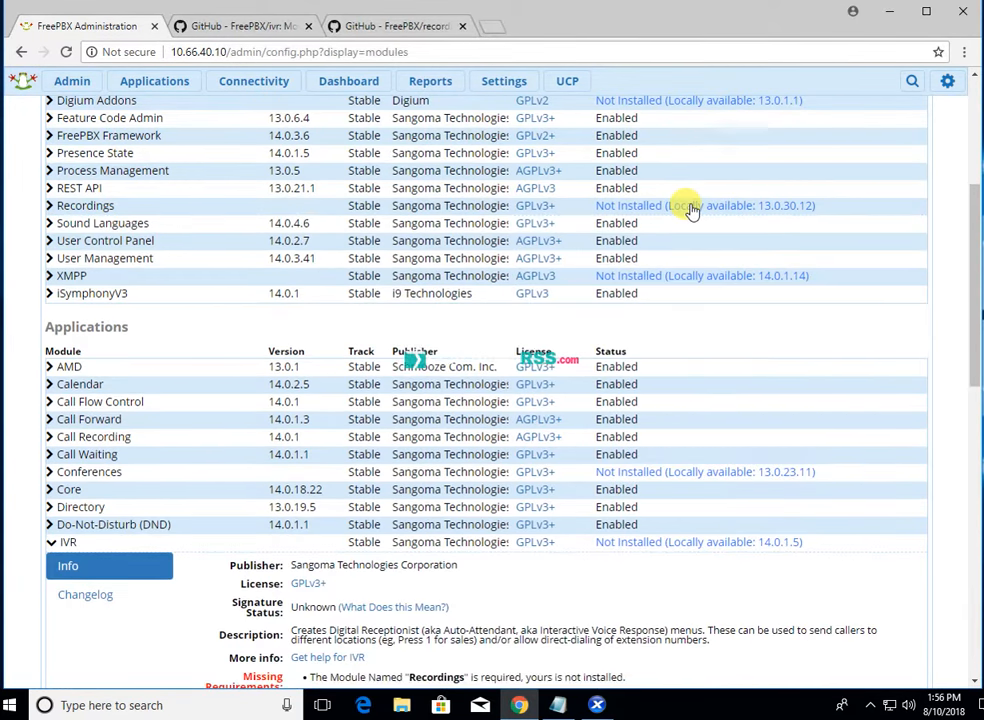
{"action": "left_click", "coordinate": [690, 209]}
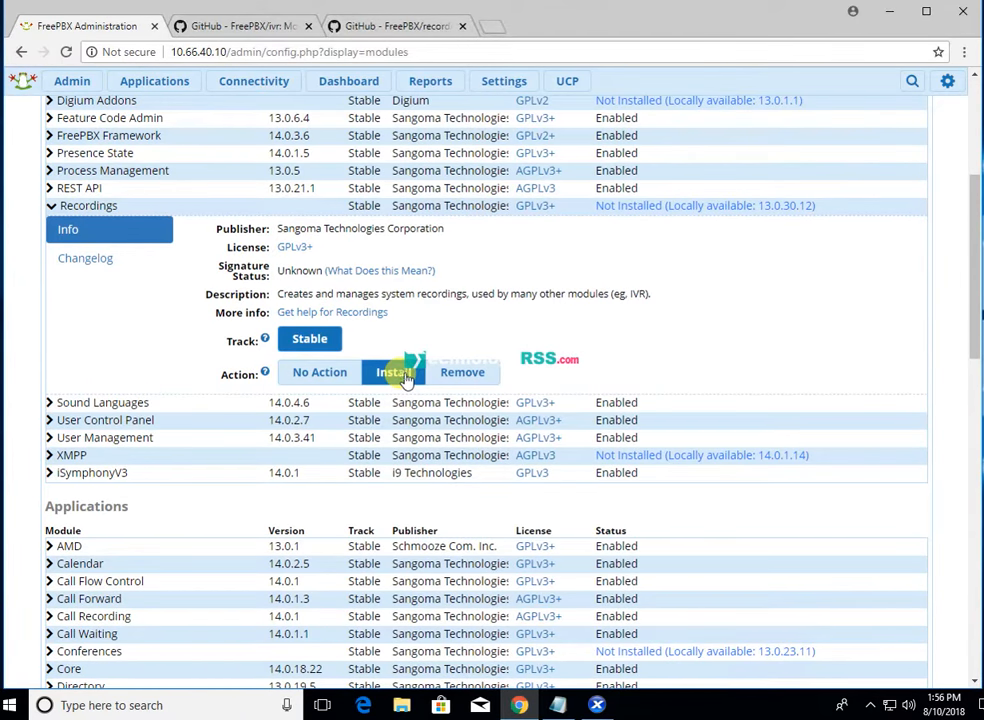
{"action": "left_click", "coordinate": [293, 373]}
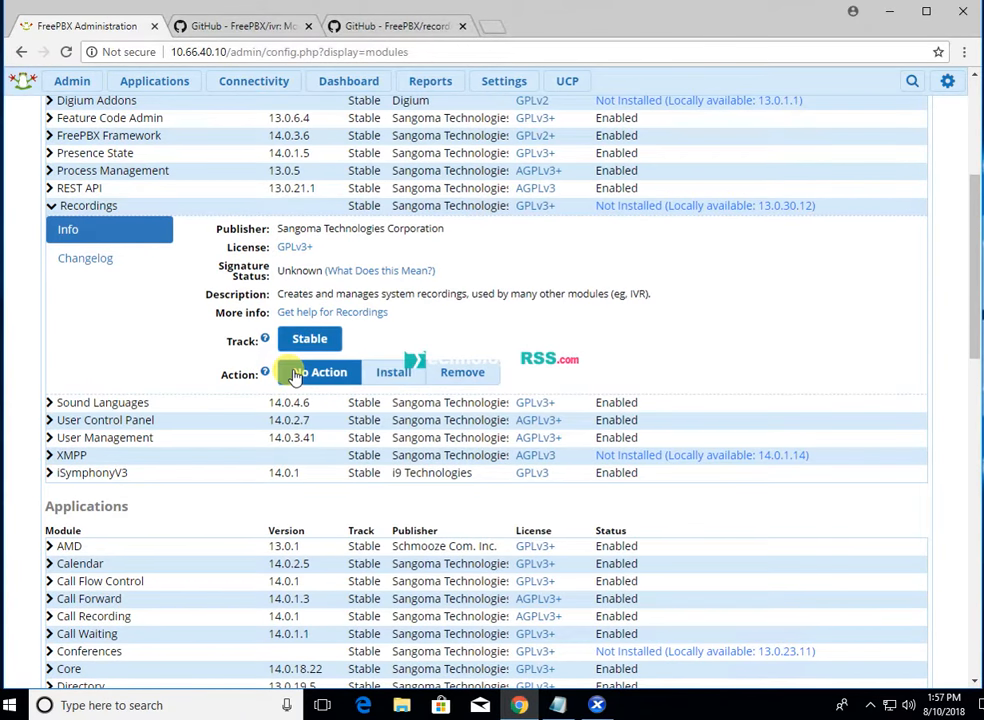
{"action": "left_click", "coordinate": [390, 372]}
Step: Process and confirm the installation of Recordings 13.0.30.12, return to the module list, and apply the configuration
{"action": "scroll", "coordinate": [804, 476], "scroll_direction": "down", "scroll_amount": 10}
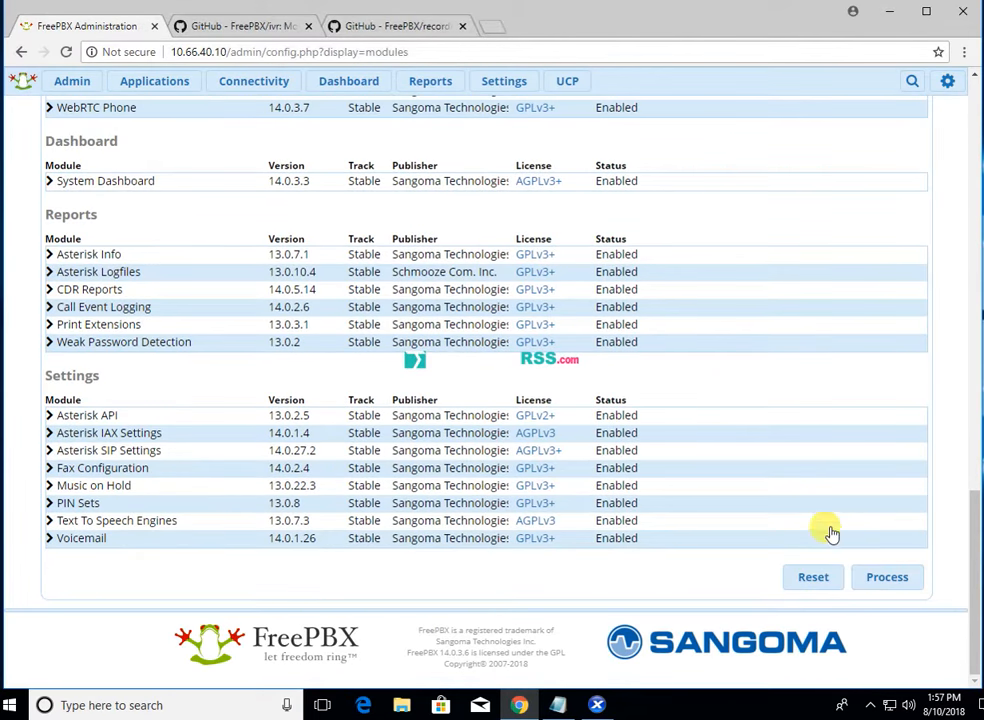
{"action": "left_click", "coordinate": [895, 581]}
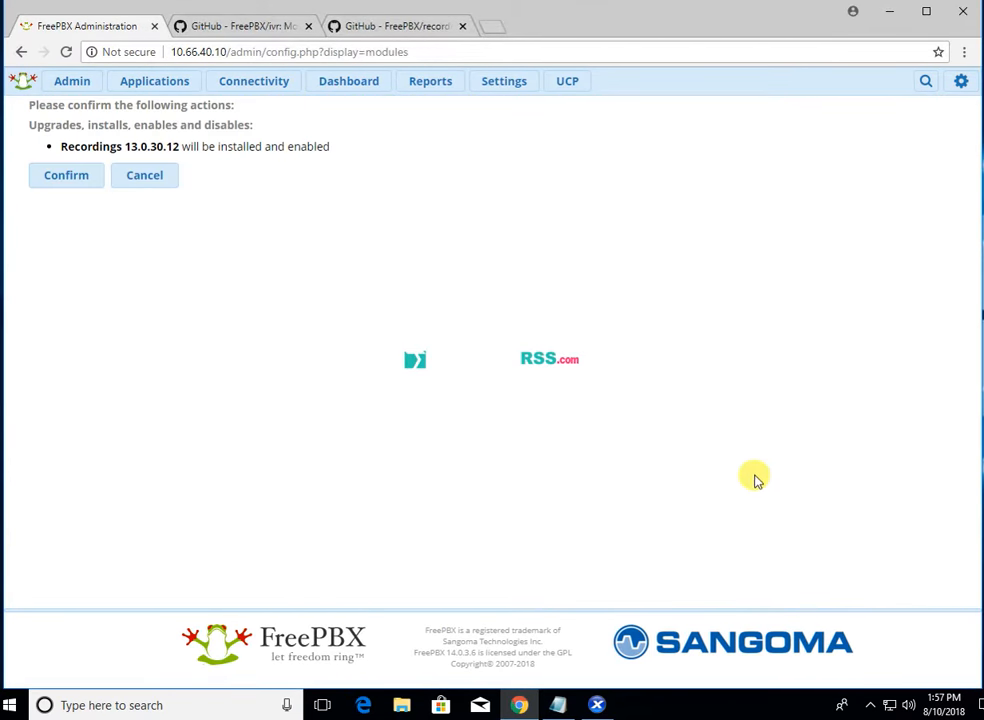
{"action": "left_click", "coordinate": [66, 176]}
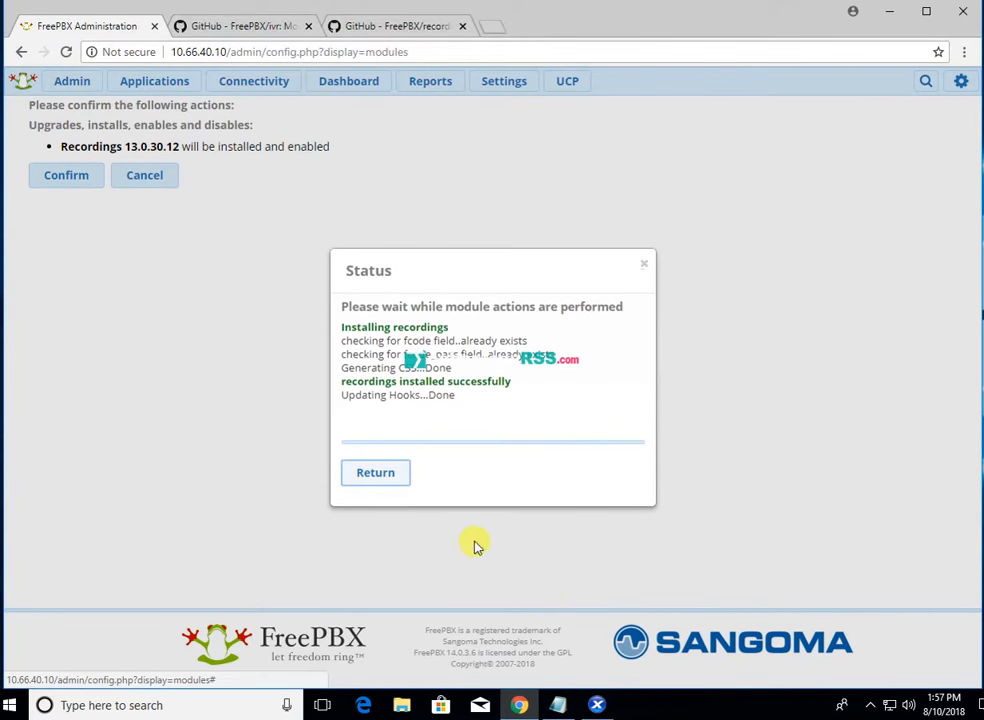
{"action": "left_click", "coordinate": [364, 466]}
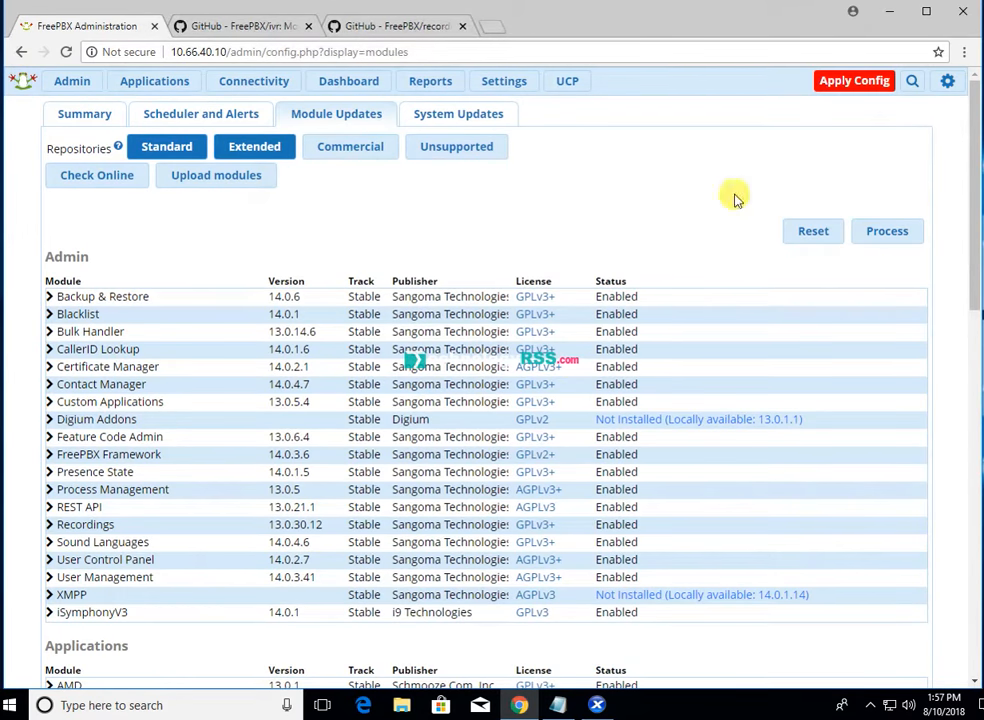
{"action": "left_click", "coordinate": [836, 86]}
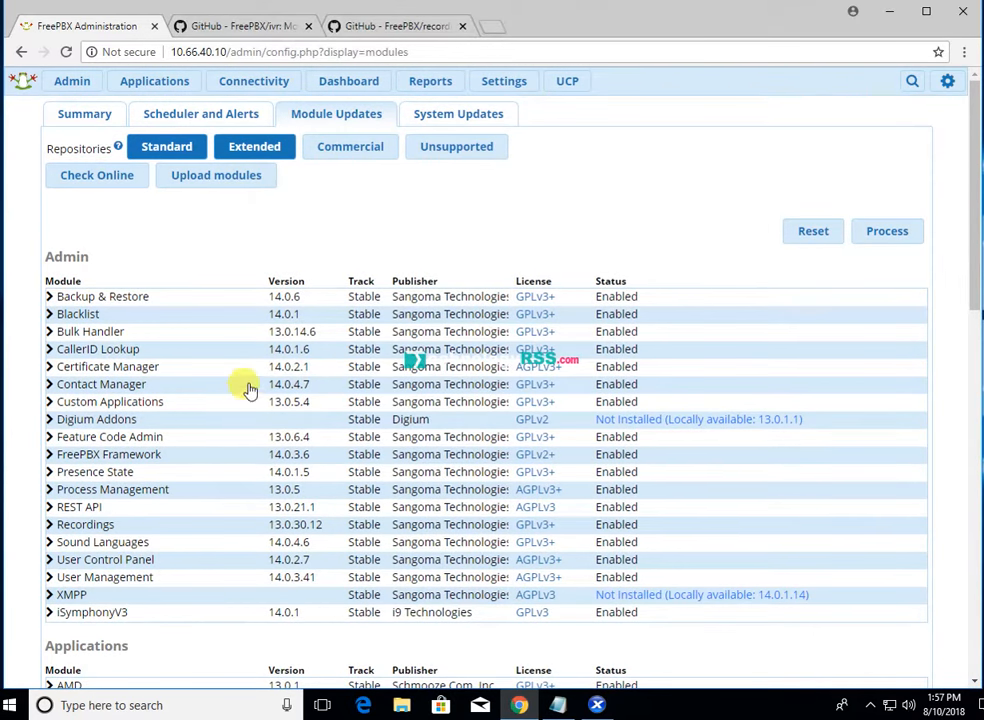
Step: Expand the IVR module in the Applications section and set its action to Install
{"action": "scroll", "coordinate": [237, 388], "scroll_direction": "down", "scroll_amount": 6}
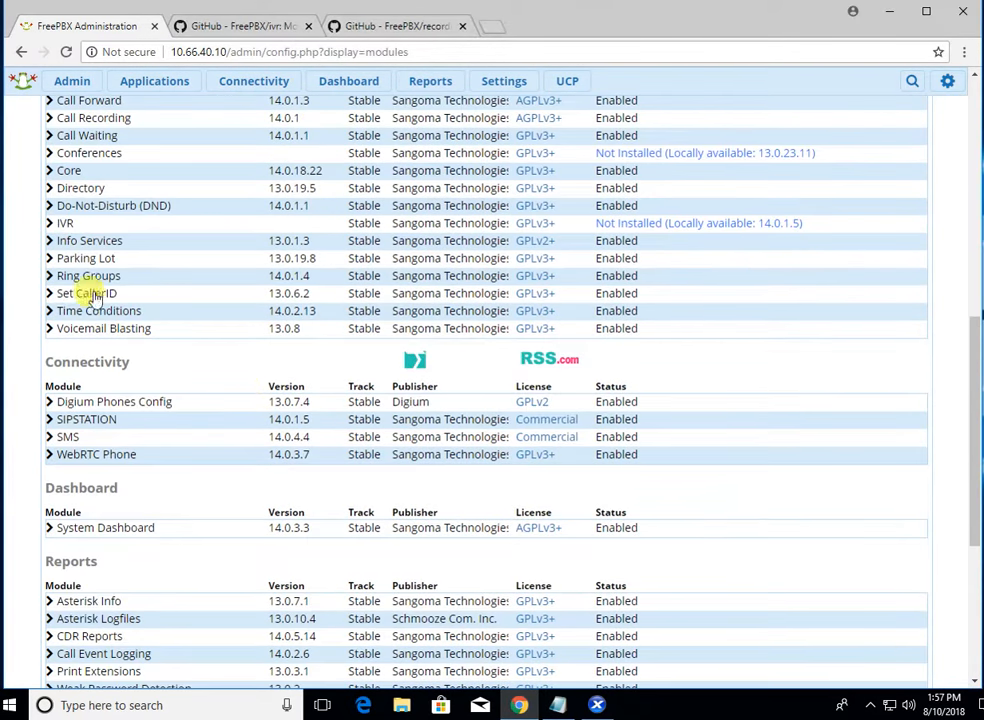
{"action": "left_click", "coordinate": [66, 223]}
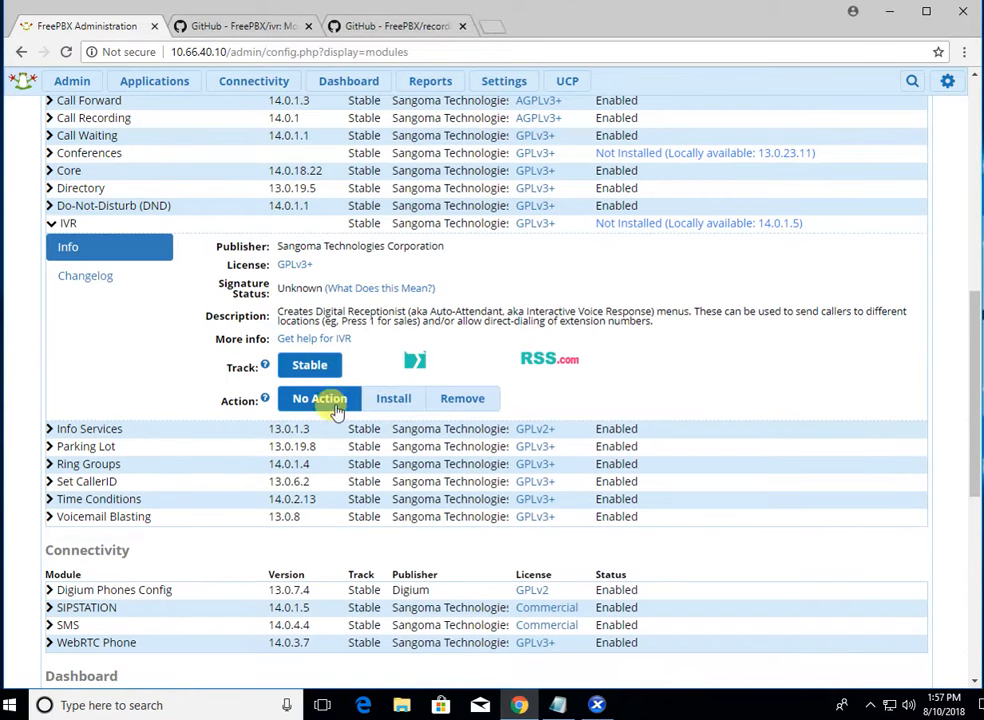
{"action": "left_click", "coordinate": [395, 400]}
Step: Process and confirm the installation of IVR 14.0.1.5, return to the module list, and apply the configuration
{"action": "scroll", "coordinate": [812, 503], "scroll_direction": "down", "scroll_amount": 2}
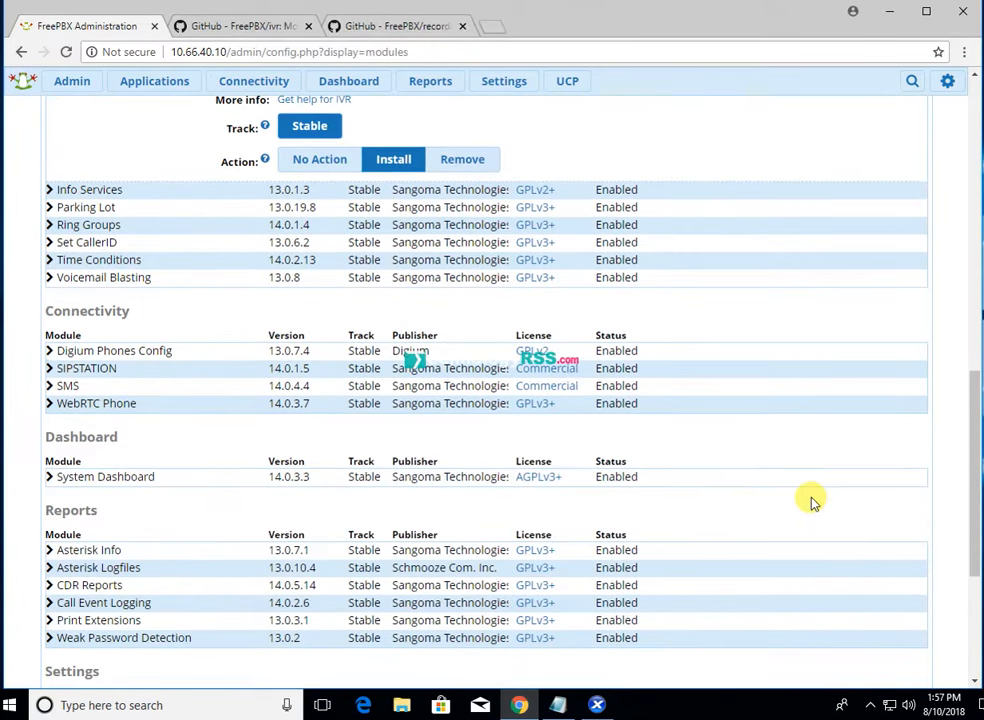
{"action": "mouse_move", "coordinate": [154, 81]}
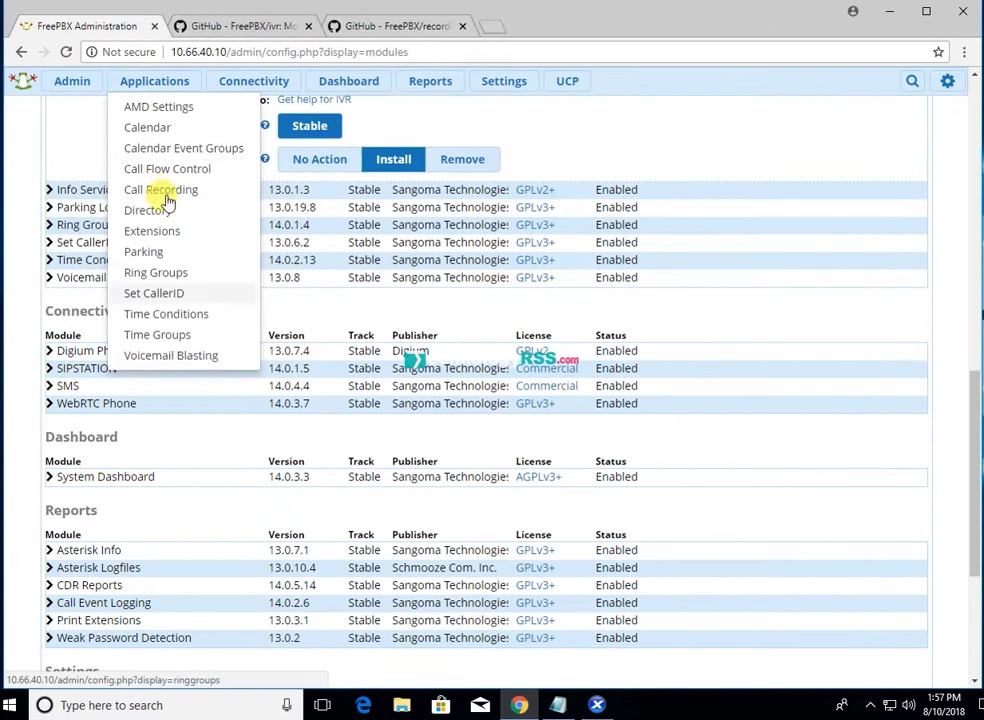
{"action": "scroll", "coordinate": [837, 477], "scroll_direction": "down", "scroll_amount": 3}
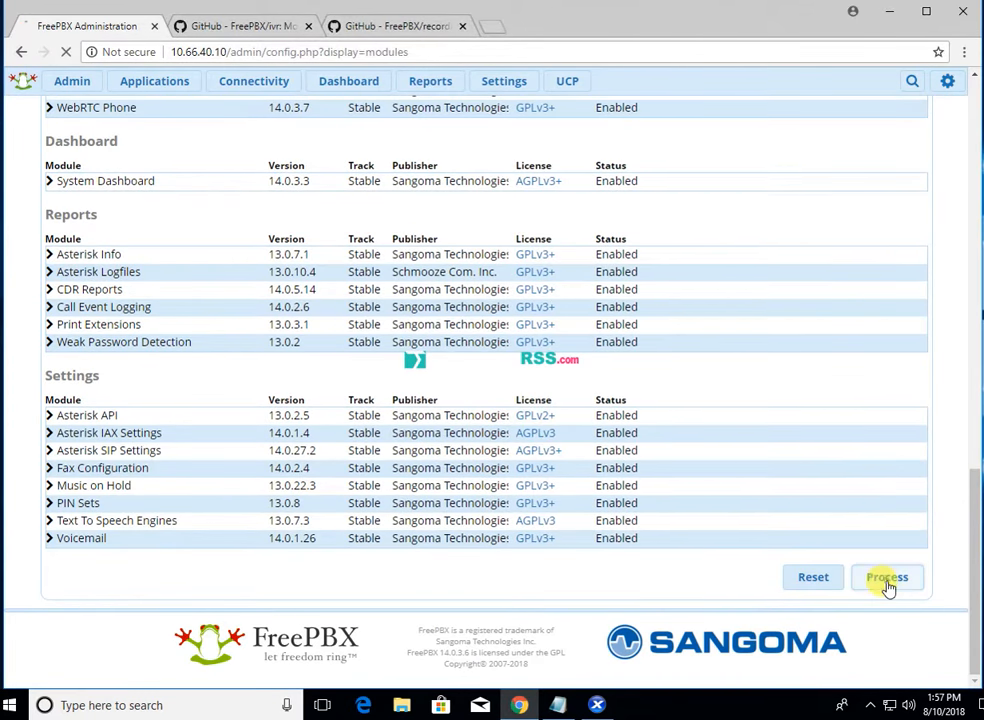
{"action": "left_click", "coordinate": [886, 576]}
{"action": "left_click", "coordinate": [60, 174]}
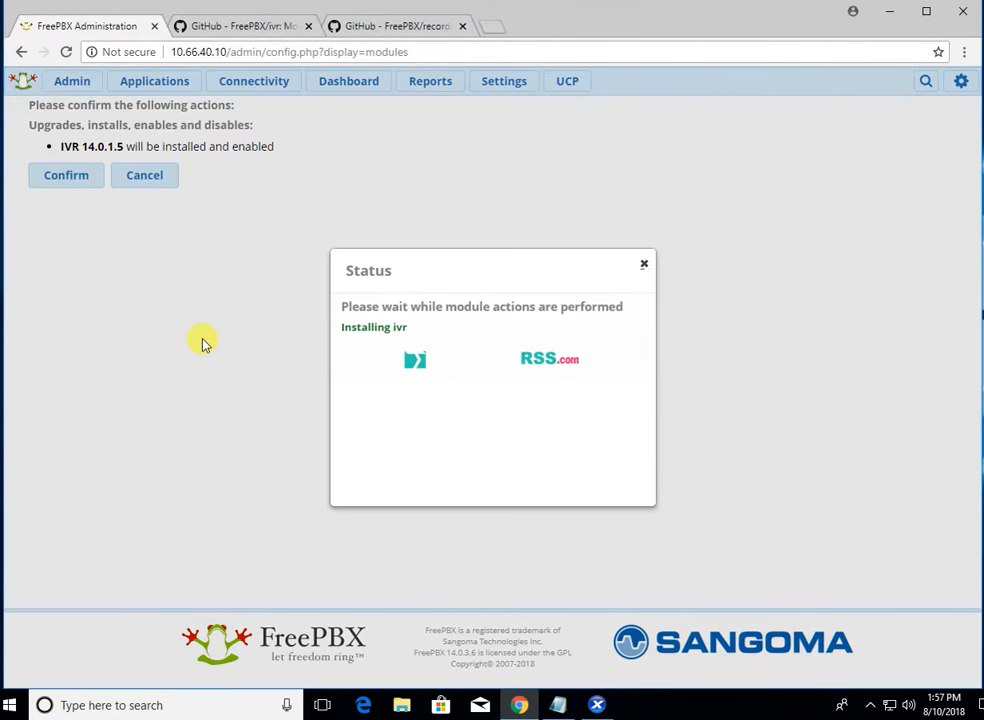
{"action": "left_click", "coordinate": [376, 474]}
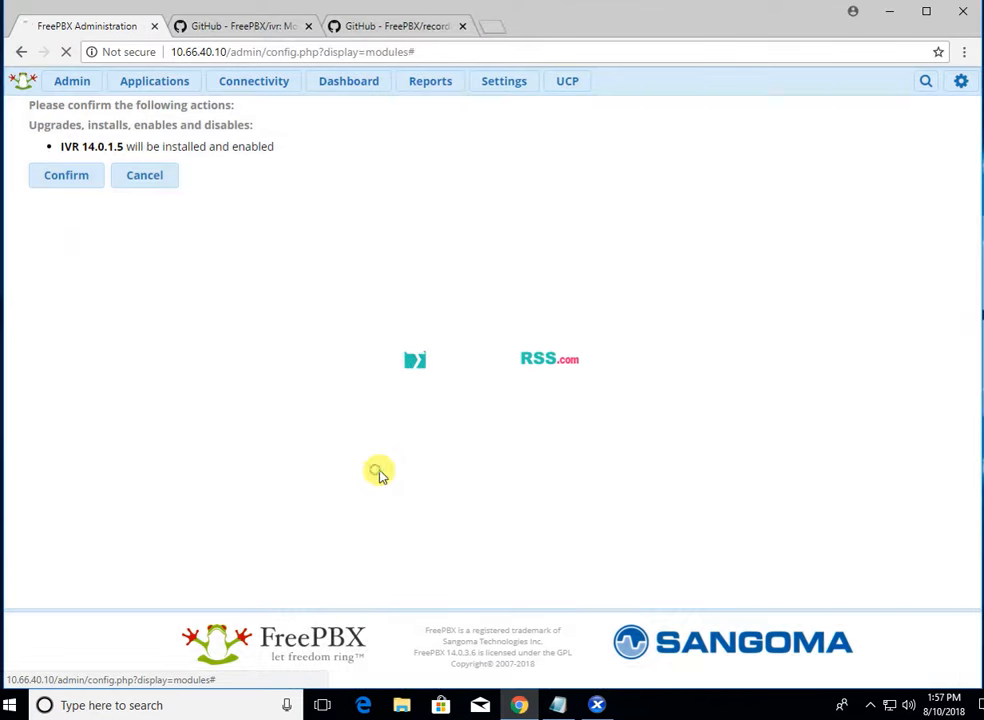
{"action": "left_click", "coordinate": [876, 84]}
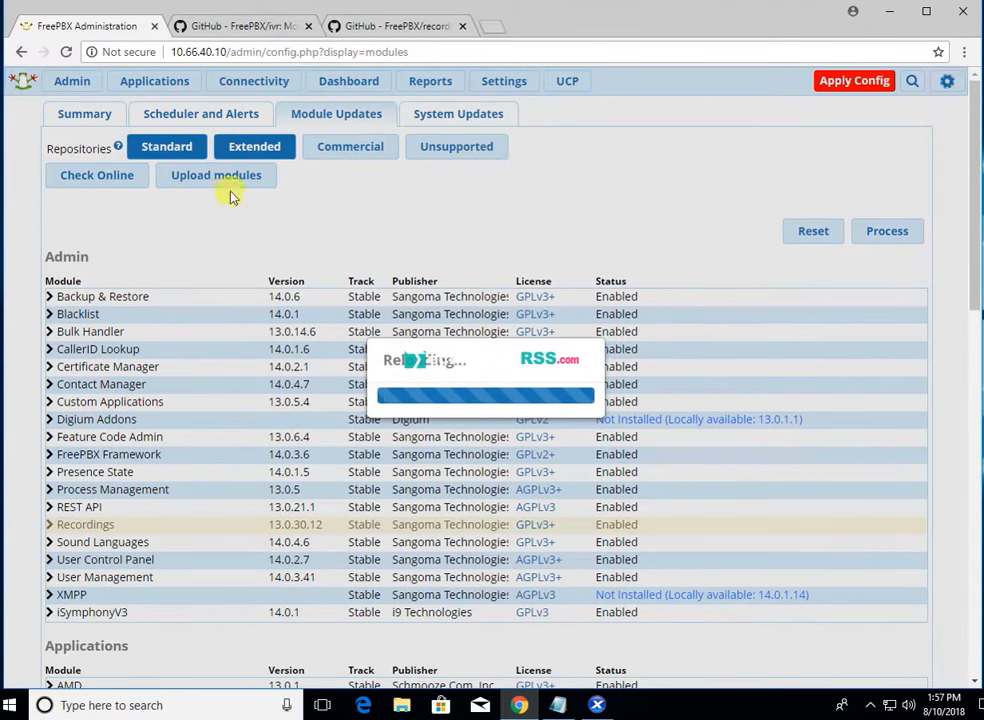
Step: Open the newly installed IVR application and bring up a blank Add IVR form to inspect its options
{"action": "left_click", "coordinate": [160, 80]}
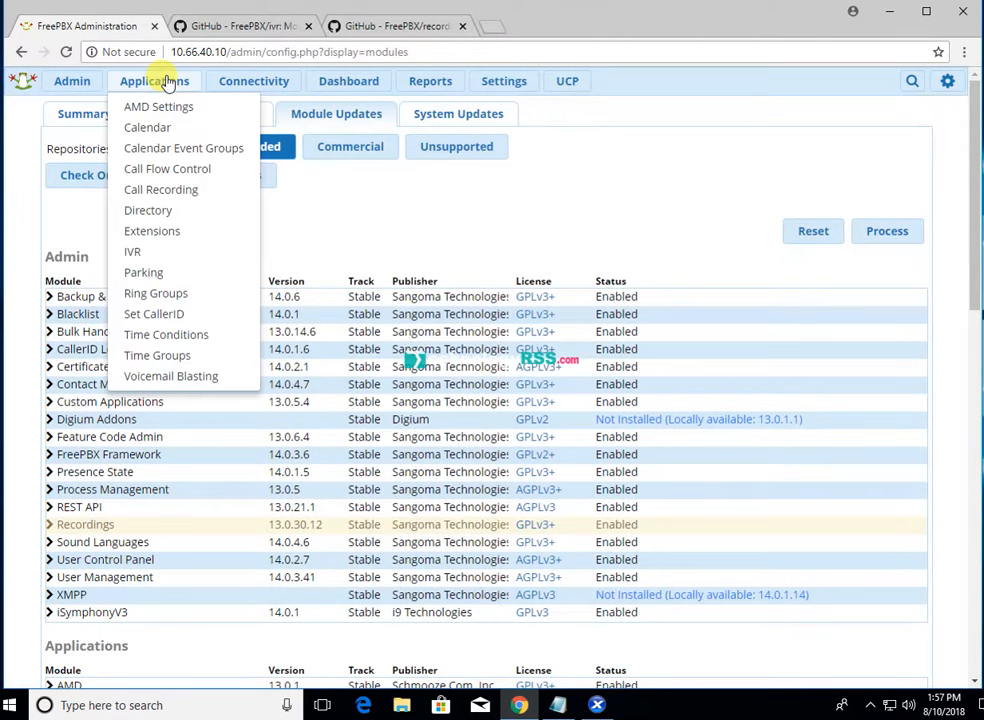
{"action": "left_click", "coordinate": [158, 255]}
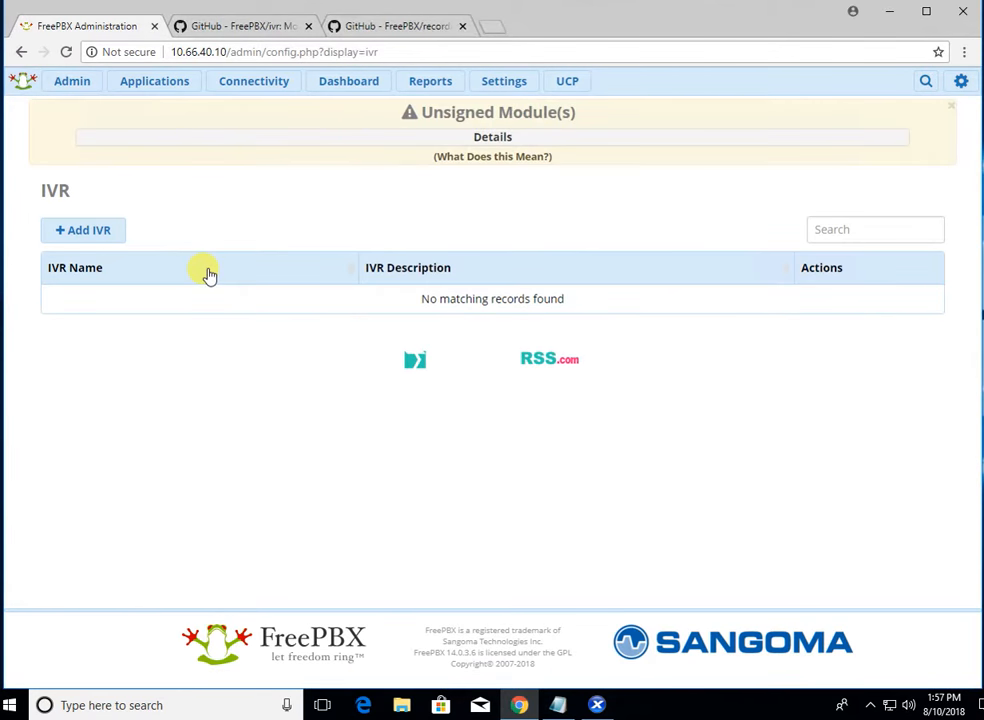
{"action": "left_click", "coordinate": [88, 233]}
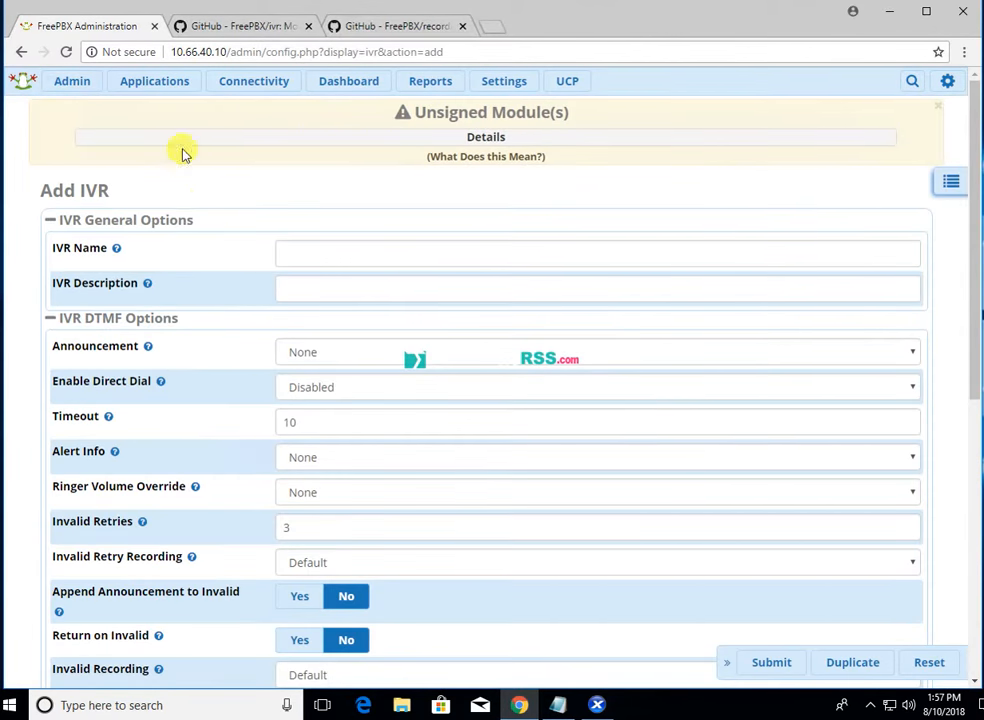
{"action": "left_click", "coordinate": [145, 79]}
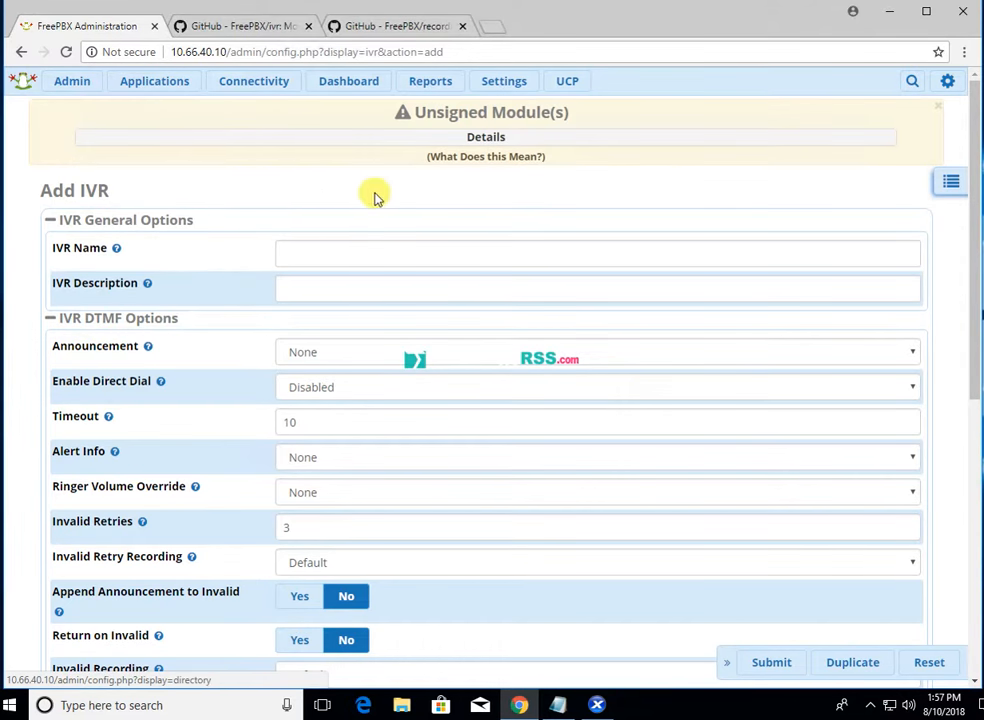
Step: Open the recordings administration page and check the available connectivity and application entries
{"action": "left_click", "coordinate": [64, 81]}
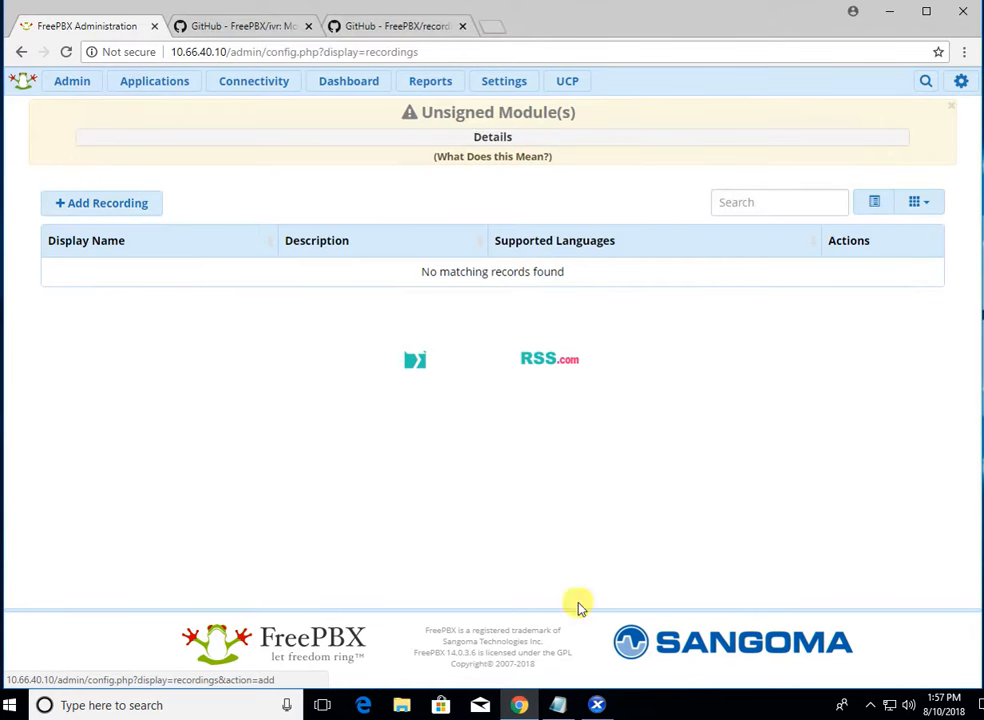
{"action": "left_click", "coordinate": [182, 88]}
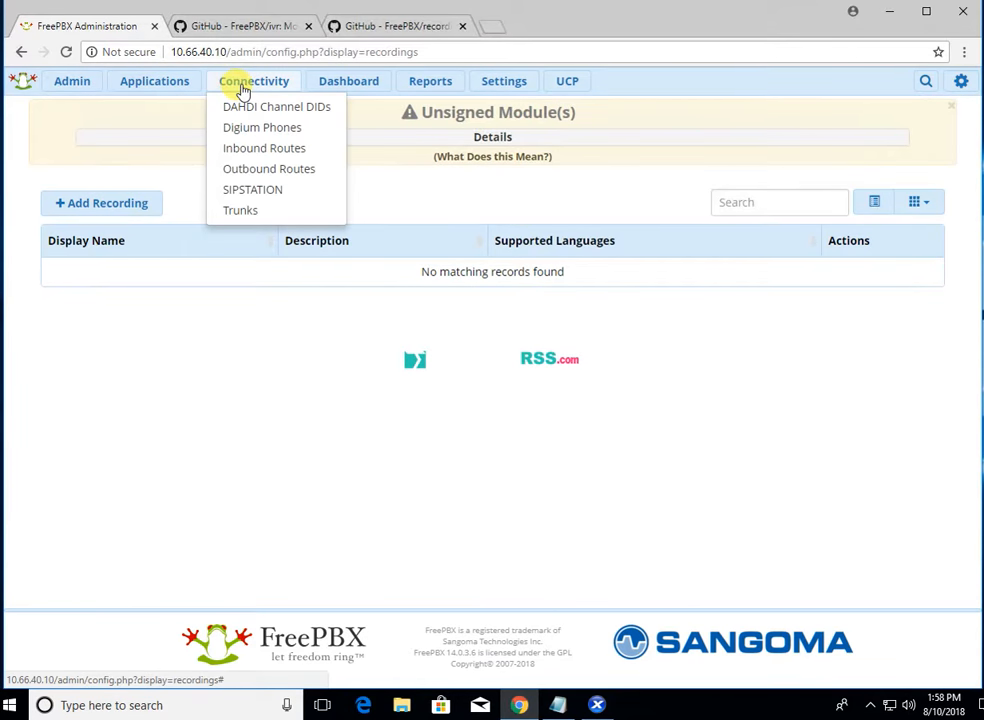
{"action": "mouse_move", "coordinate": [224, 91]}
{"action": "mouse_move", "coordinate": [165, 92]}
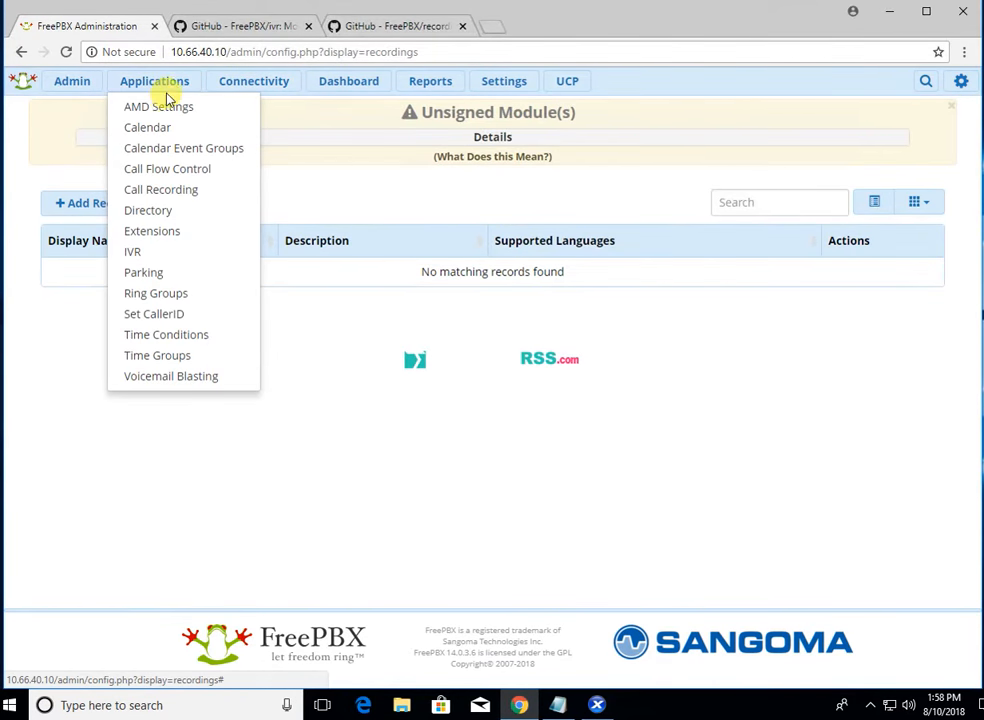